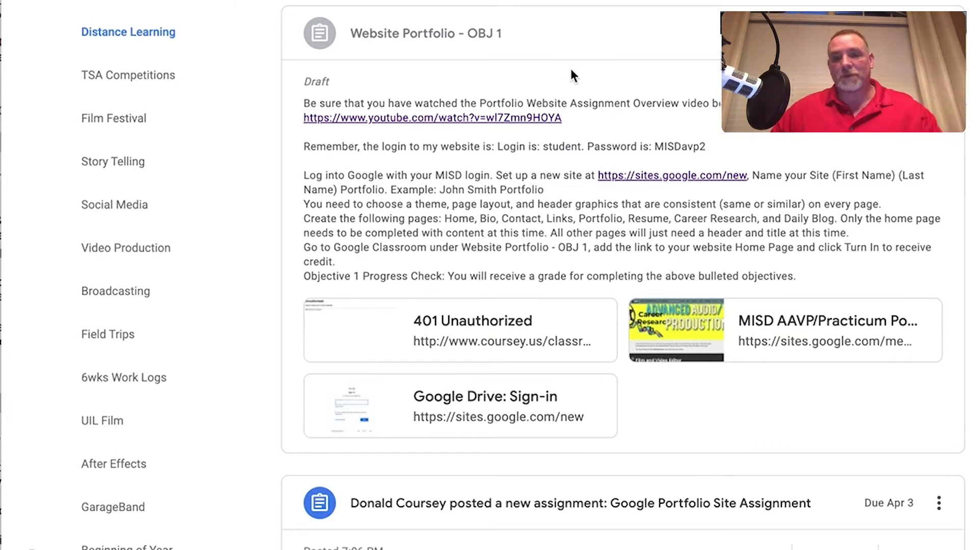
pyautogui.scroll(-3, 550, 66)
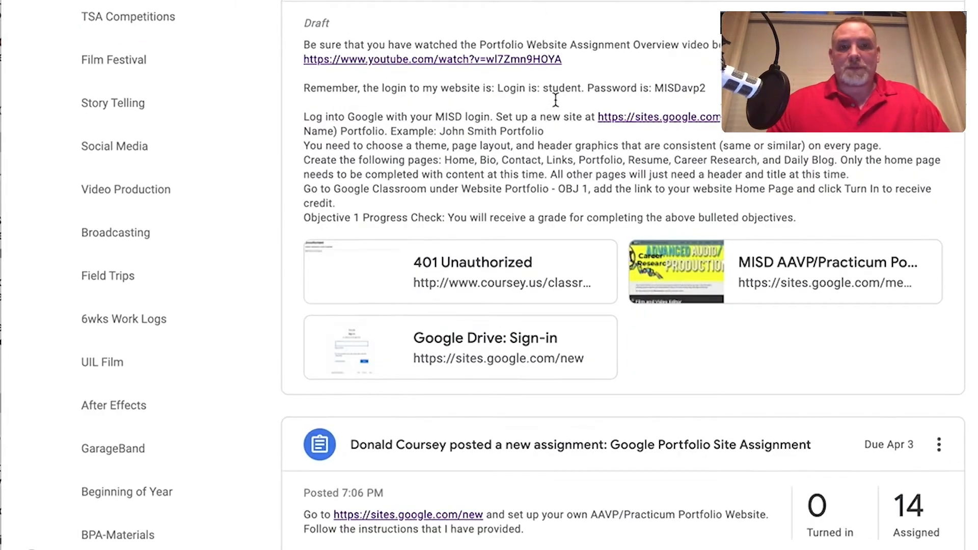
pyautogui.scroll(3, 496, 72)
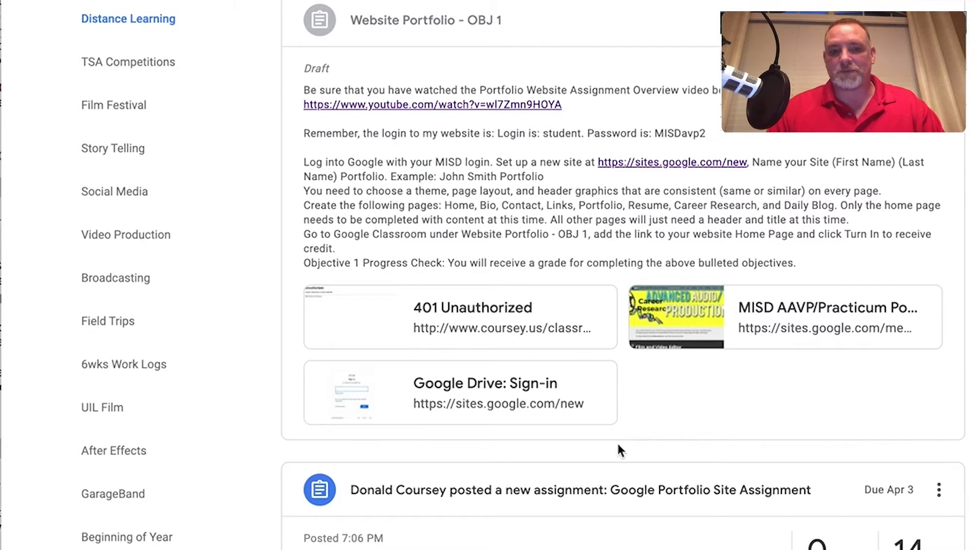
pyautogui.scroll(-3, 617, 443)
pyautogui.scroll(2, 617, 443)
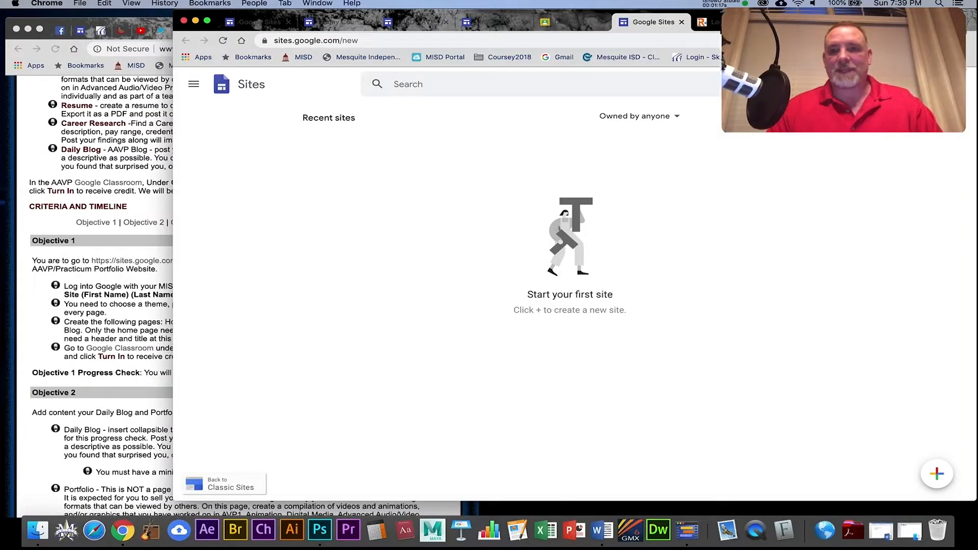
# Switch Sites to the school Google account and go to the classic Sites list.
pyautogui.click(953, 84)
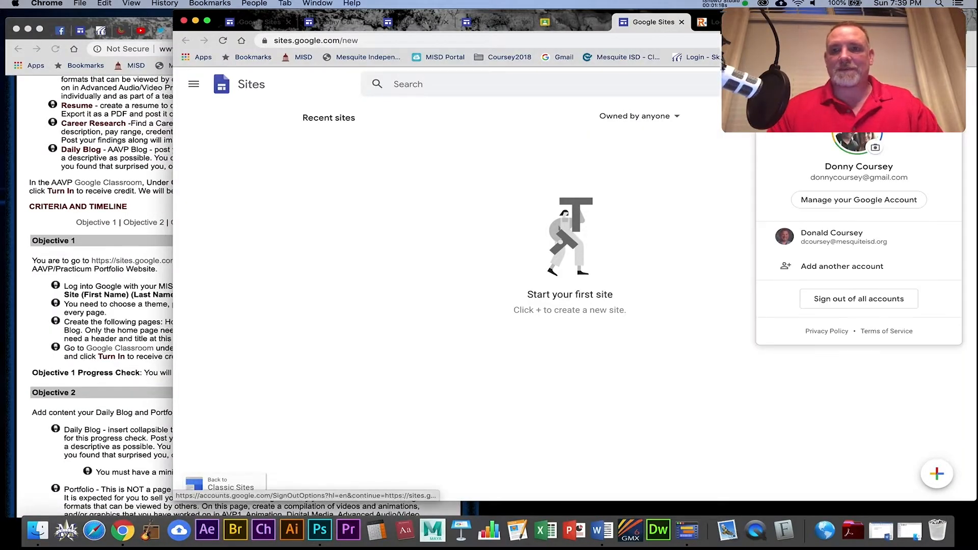
pyautogui.click(836, 238)
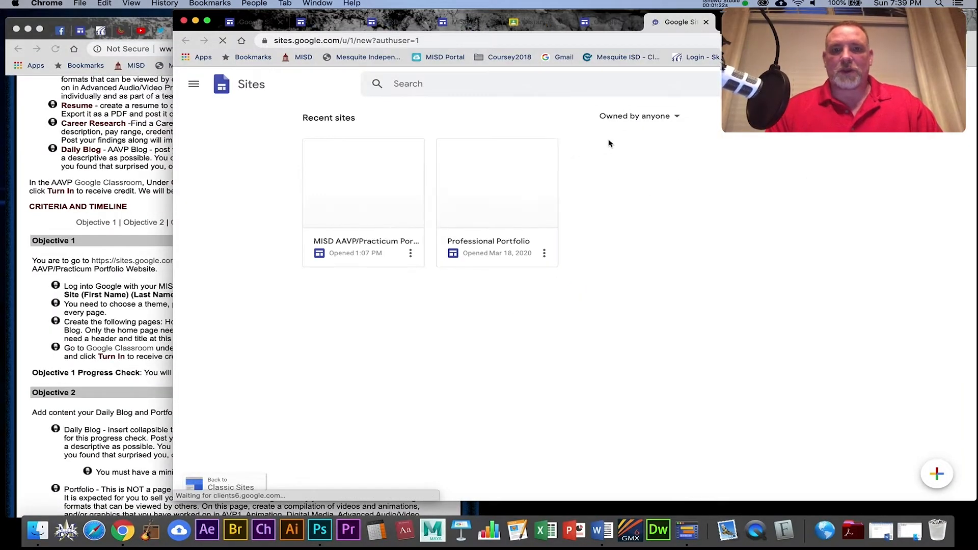
pyautogui.click(240, 488)
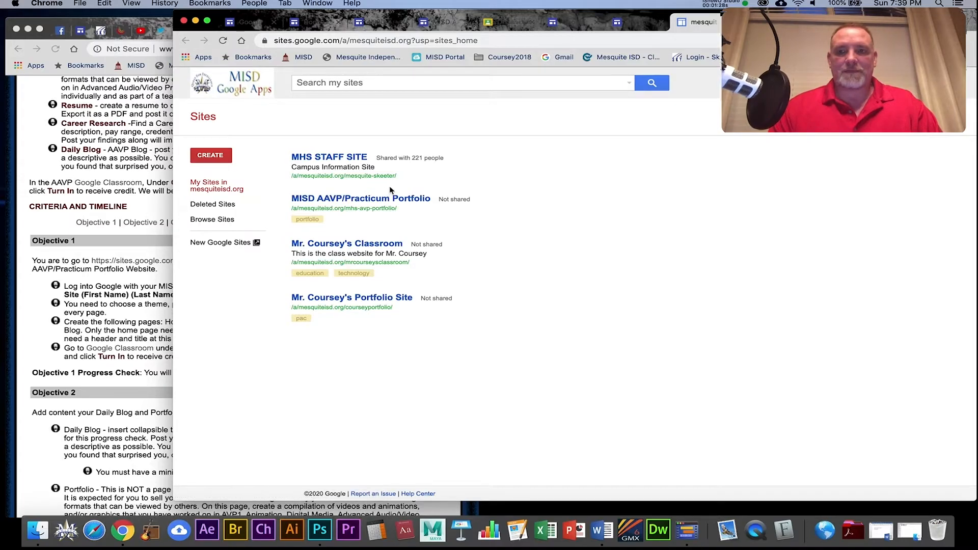
# Open Google Sites from the apps grid and go to the new Google Sites home.
pyautogui.click(924, 85)
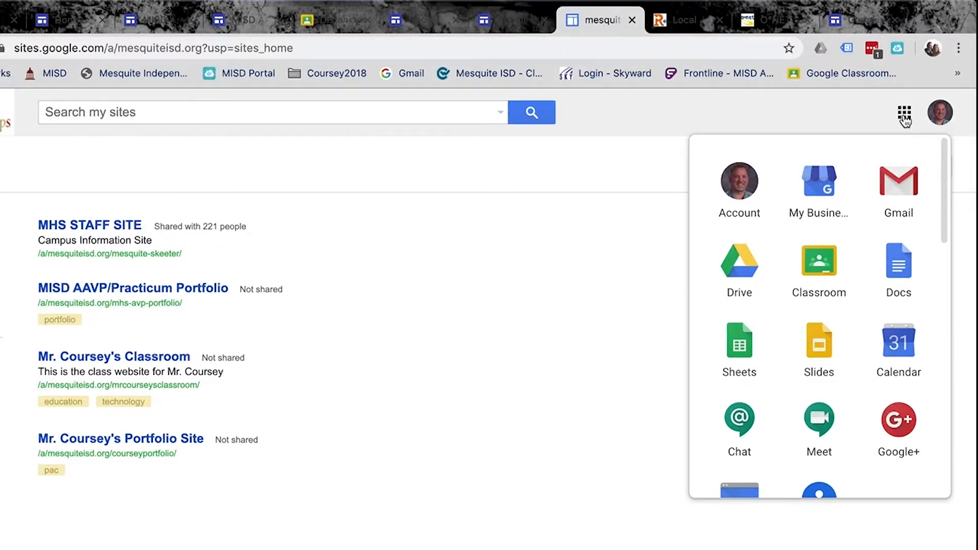
pyautogui.scroll(-3, 738, 371)
pyautogui.click(738, 362)
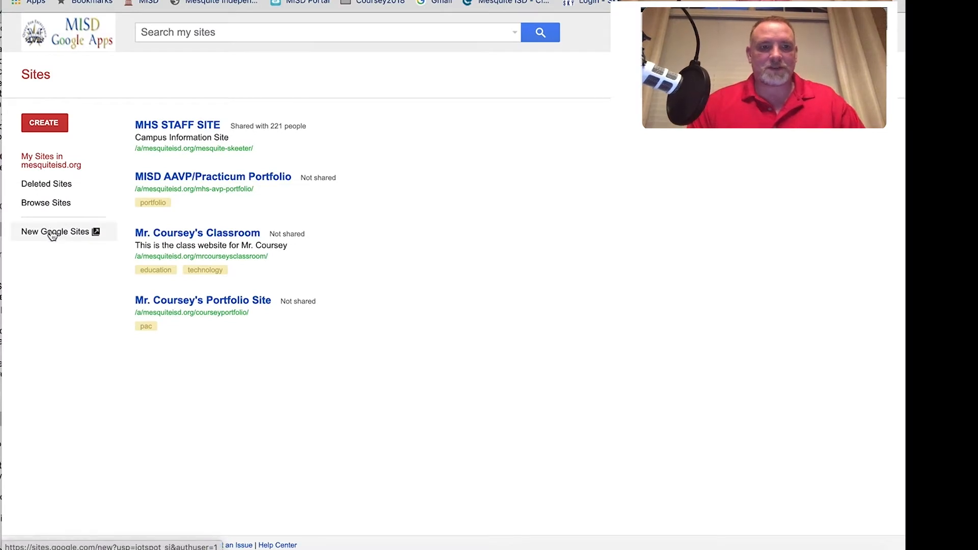
pyautogui.click(49, 242)
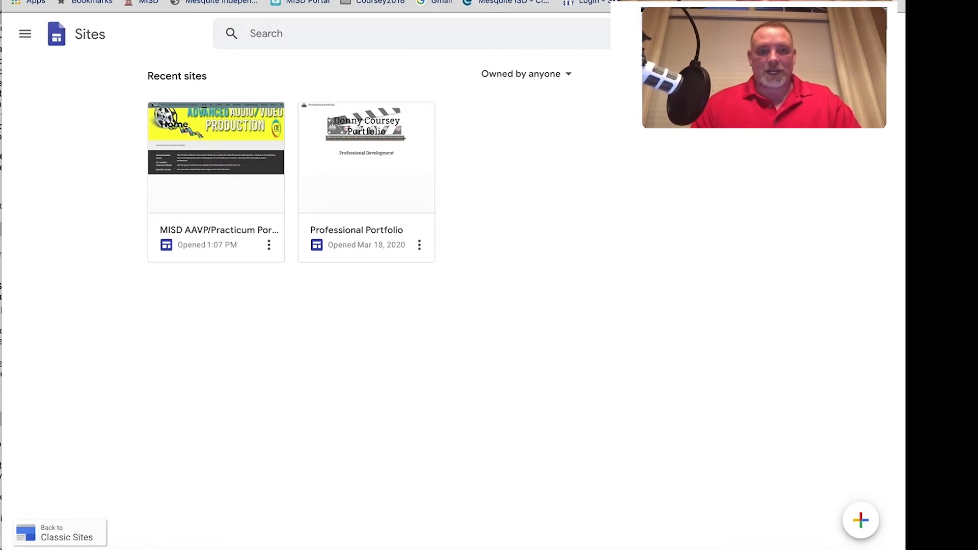
pyautogui.hotkey('ctrl', 'Tab')
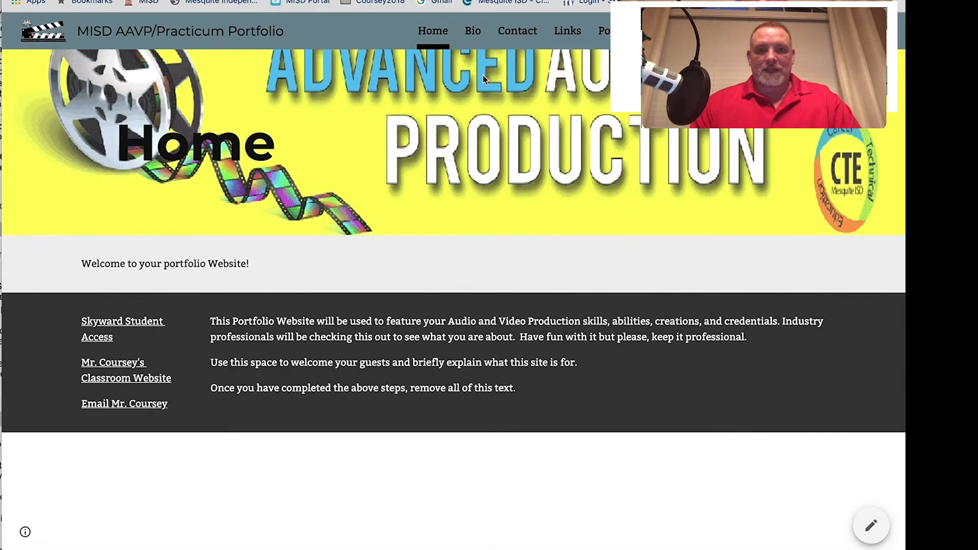
pyautogui.click(479, 33)
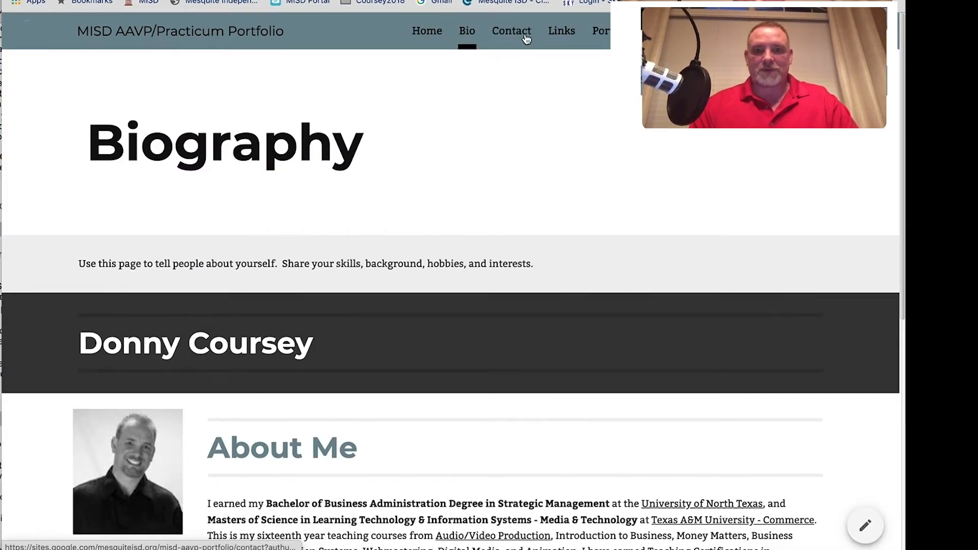
pyautogui.click(520, 41)
pyautogui.click(693, 33)
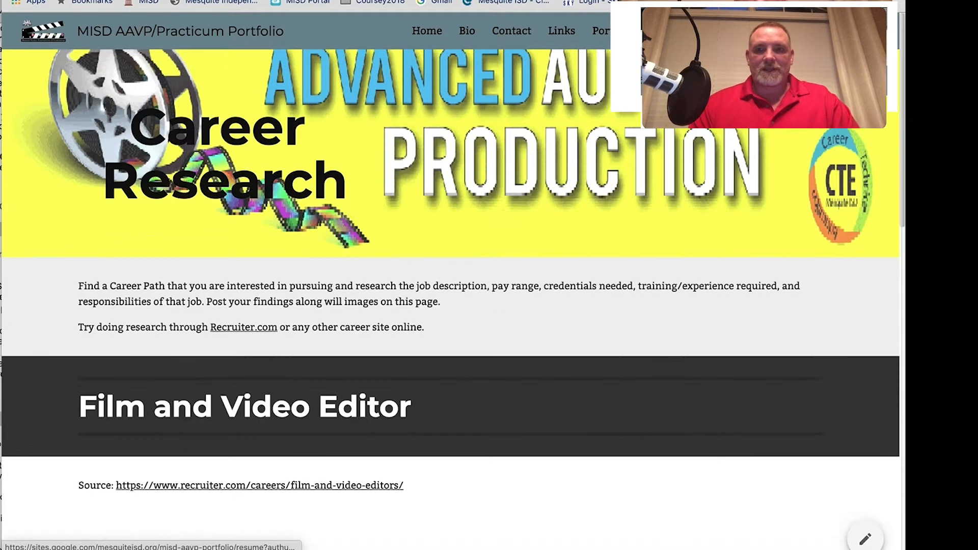
pyautogui.click(823, 32)
pyautogui.click(764, 31)
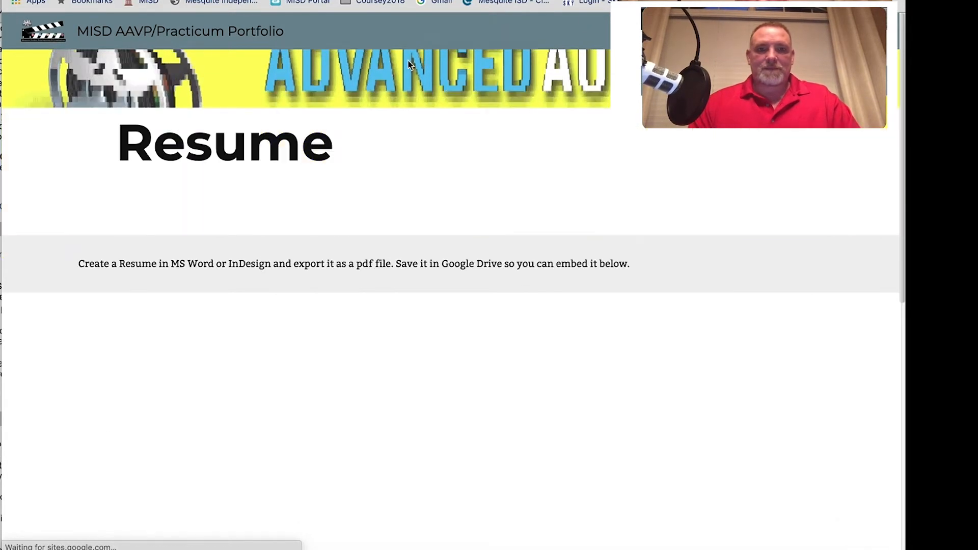
pyautogui.click(188, 1)
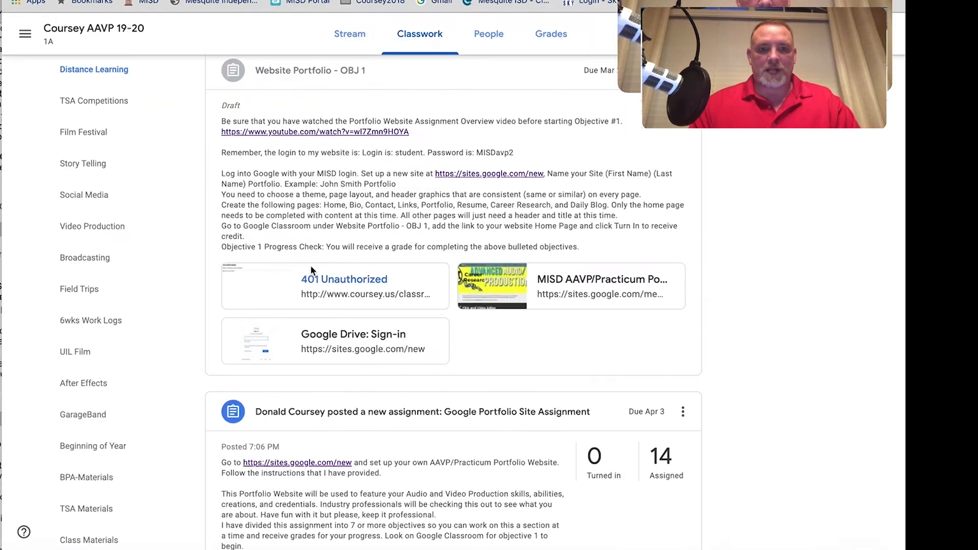
pyautogui.scroll(-5, 316, 286)
pyautogui.scroll(2, 321, 310)
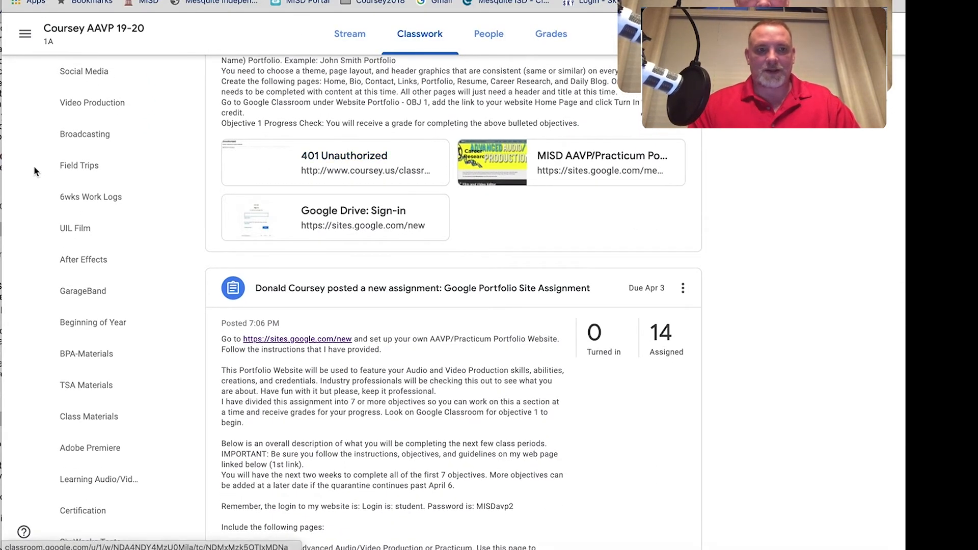
pyautogui.click(194, 142)
pyautogui.scroll(10, 195, 143)
pyautogui.scroll(-15, 194, 142)
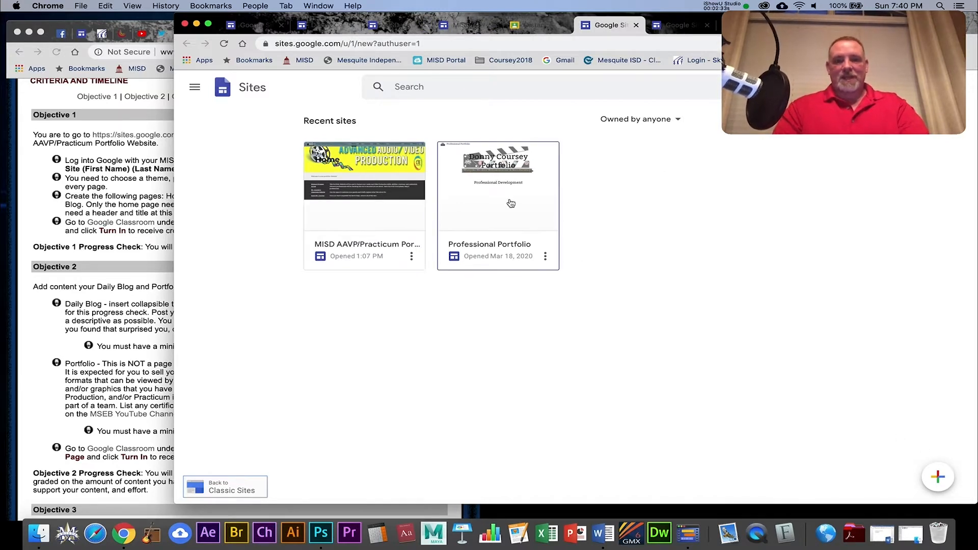
# Create a blank site and name it with the owner's full name followed by 'Portfolio'.
pyautogui.click(939, 477)
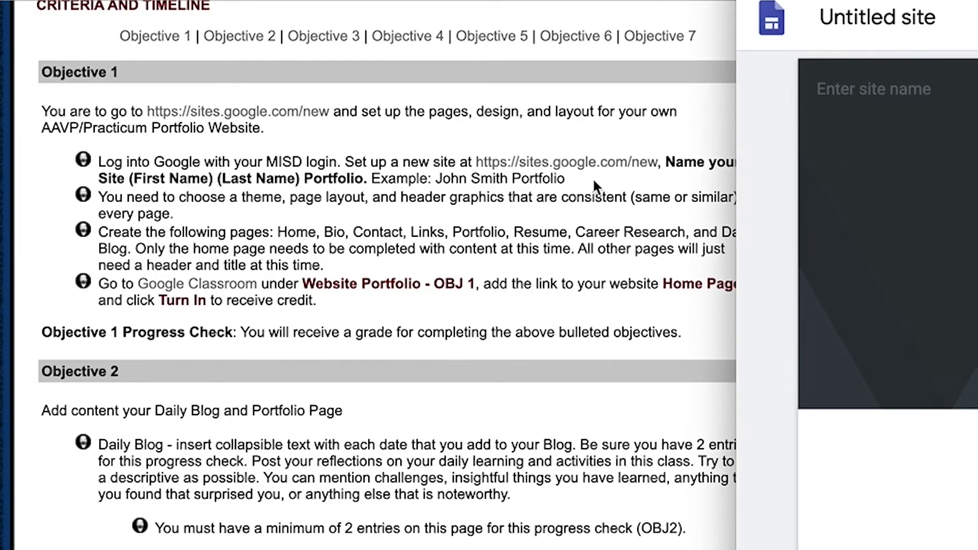
pyautogui.click(595, 182)
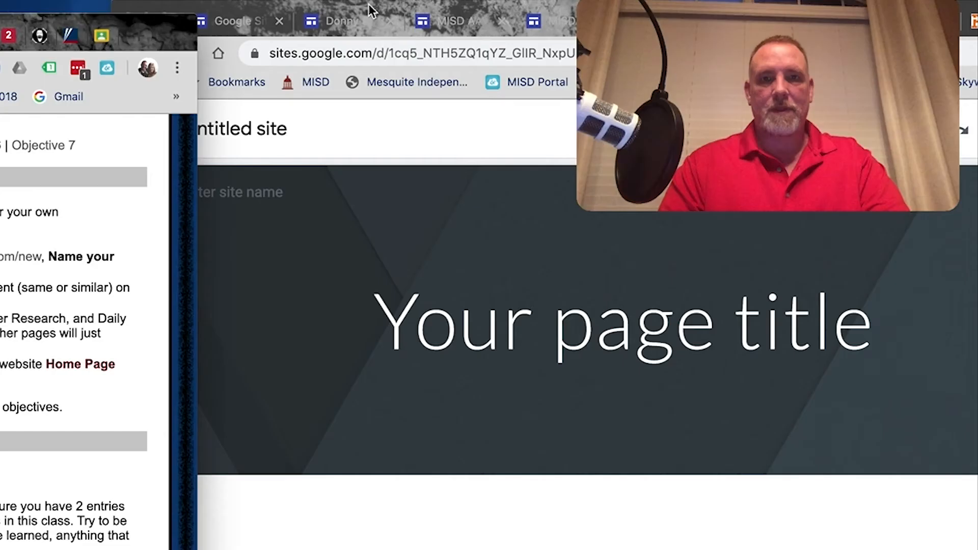
pyautogui.click(369, 7)
pyautogui.click(877, 19)
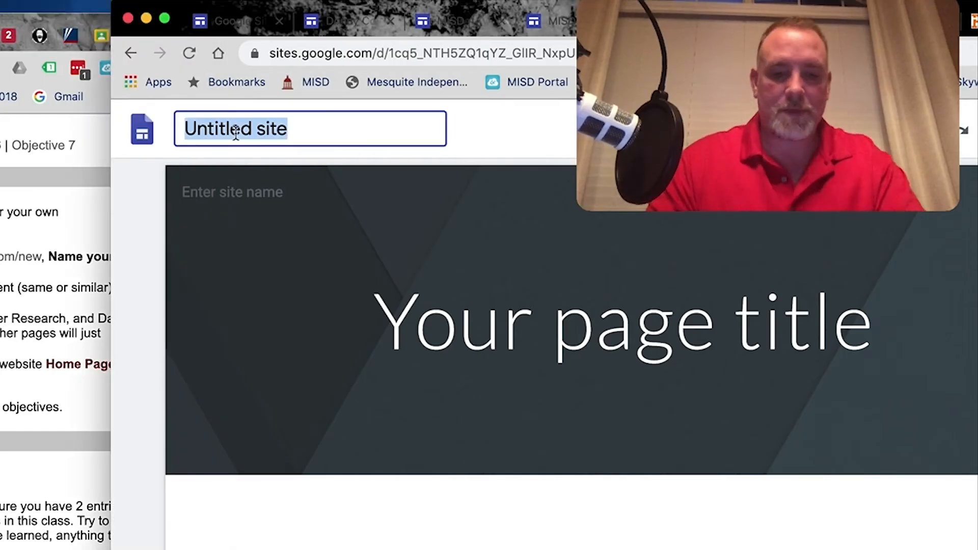
pyautogui.write('Donn')
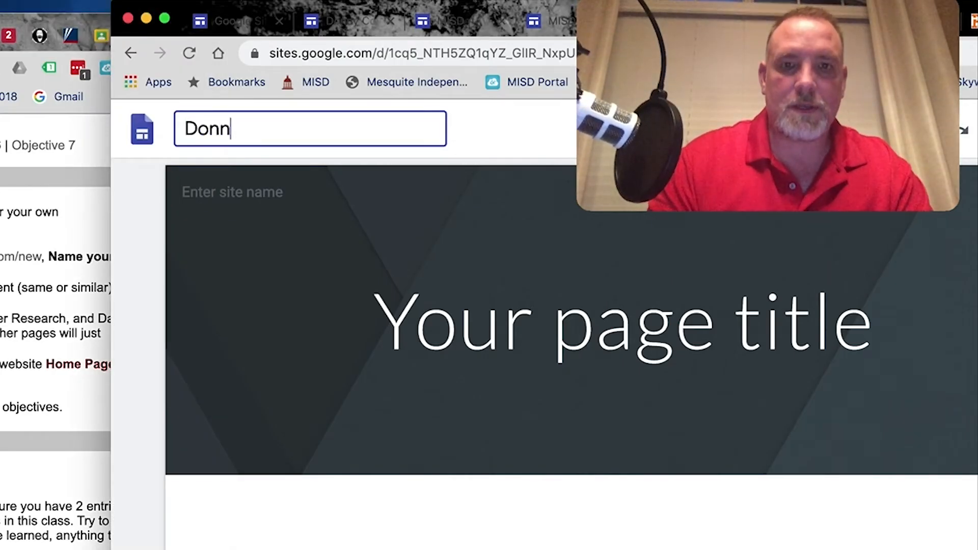
pyautogui.write('y Coursey ')
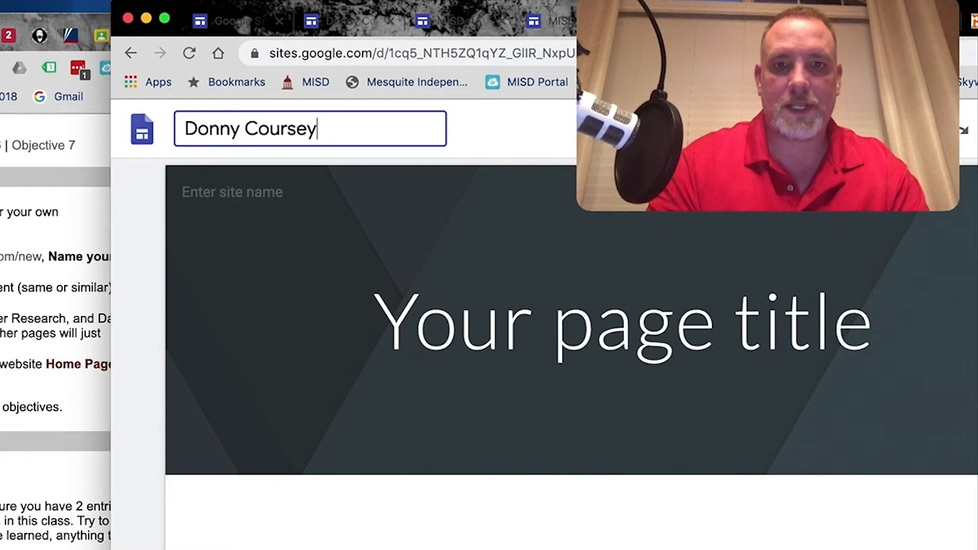
pyautogui.write('Portfol')
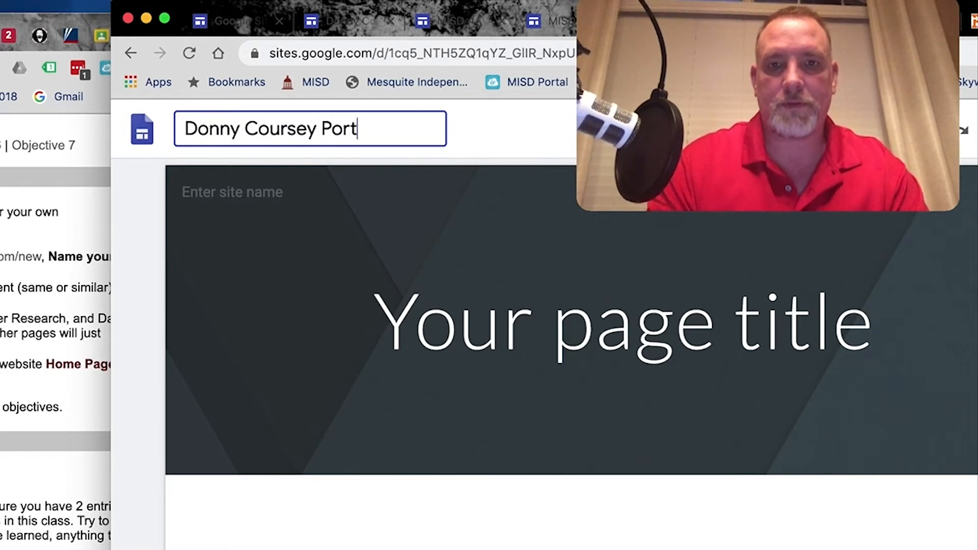
pyautogui.write('io')
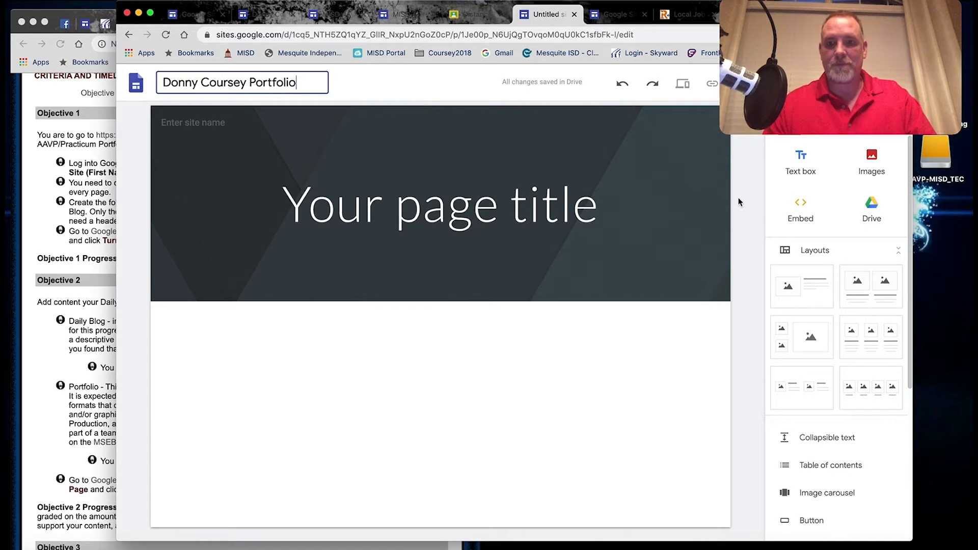
# Try the Cover, Large banner and Title only header styles, keeping Banner.
pyautogui.click(289, 239)
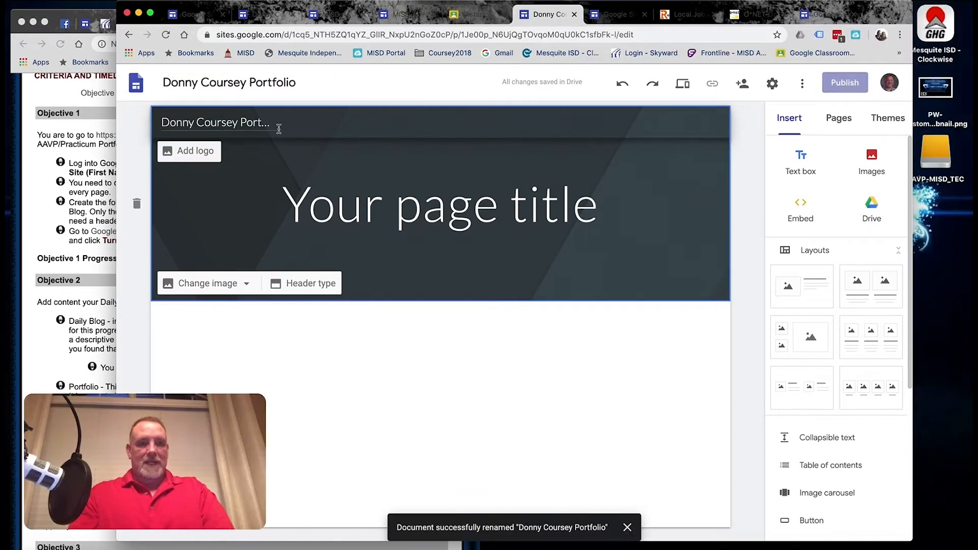
pyautogui.click(305, 285)
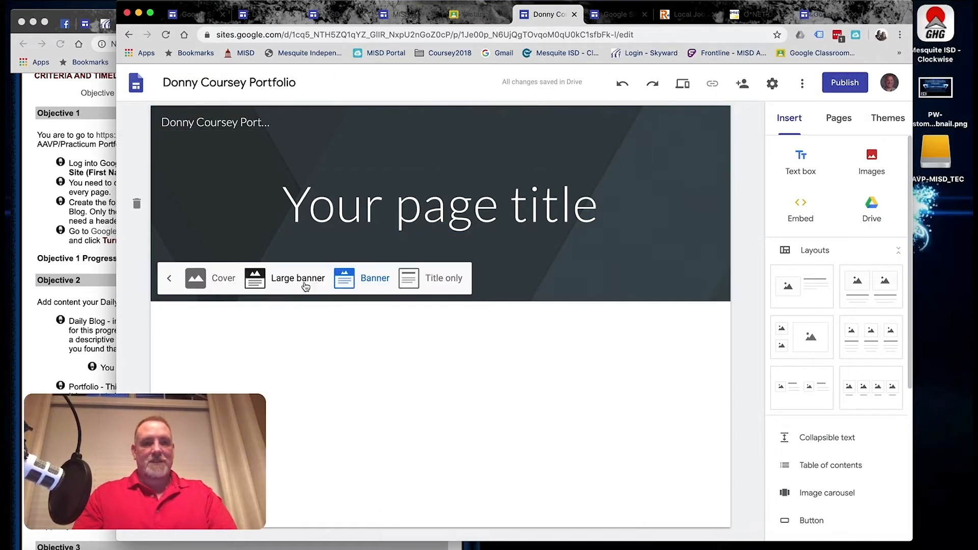
pyautogui.click(219, 280)
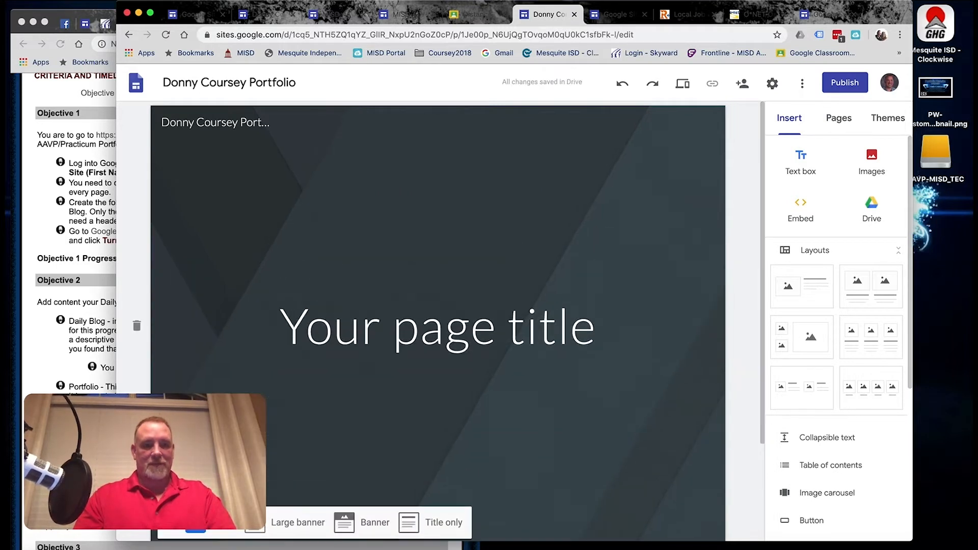
pyautogui.click(286, 529)
pyautogui.click(372, 381)
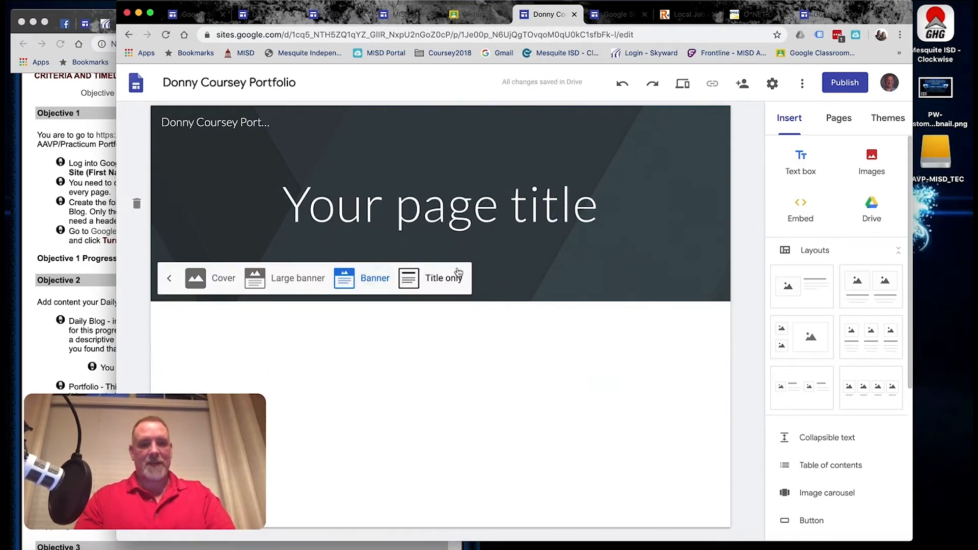
pyautogui.click(459, 270)
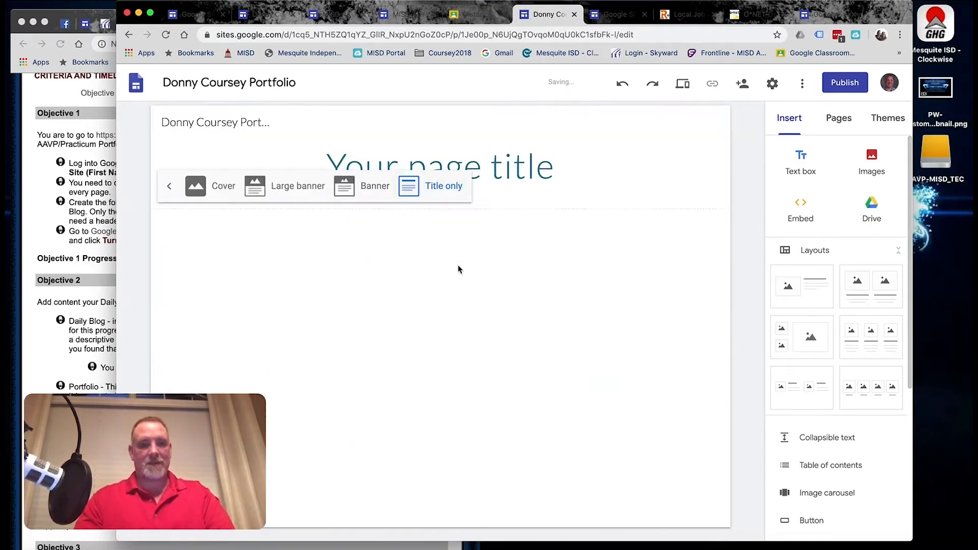
pyautogui.click(341, 197)
# Replace the header's 'Your page' title text with 'Home'.
pyautogui.moveTo(284, 206); pyautogui.dragTo(598, 222)
pyautogui.write('HOme')
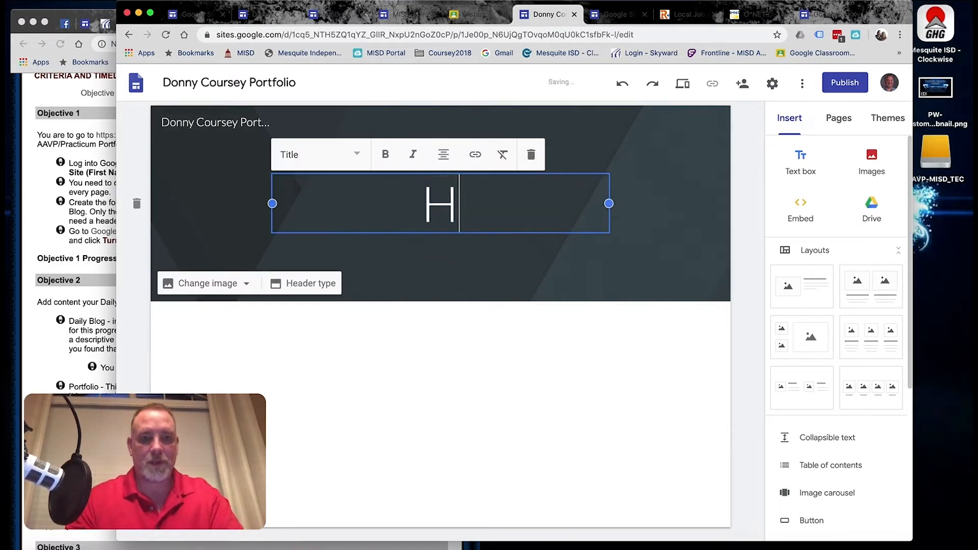
pyautogui.press('BackSpace')
pyautogui.press('BackSpace')
pyautogui.press('BackSpace')
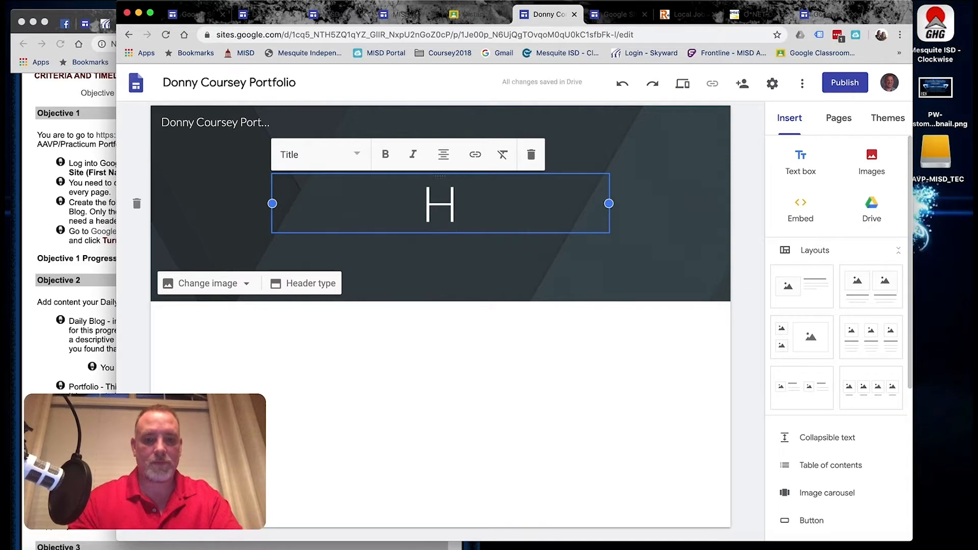
pyautogui.write('ome')
pyautogui.click(598, 417)
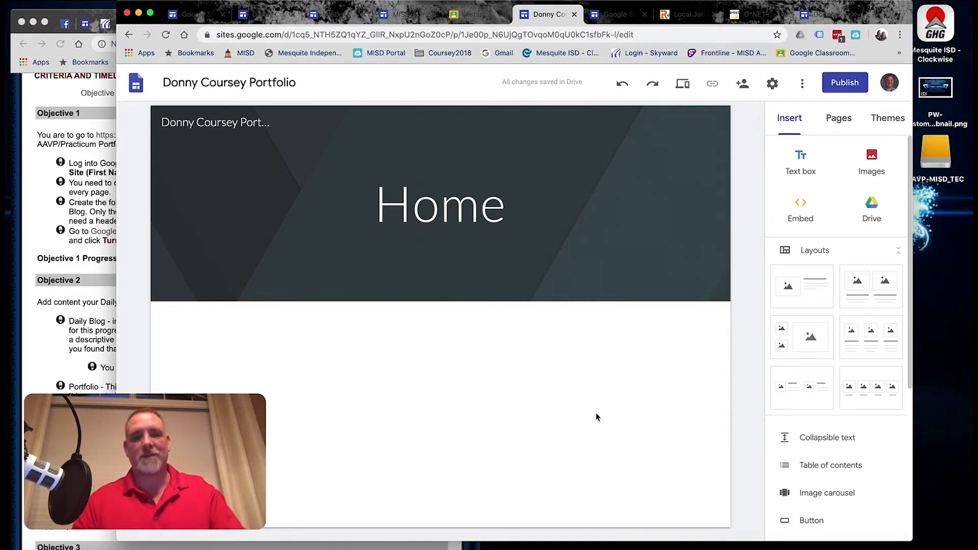
pyautogui.moveTo(559, 242)
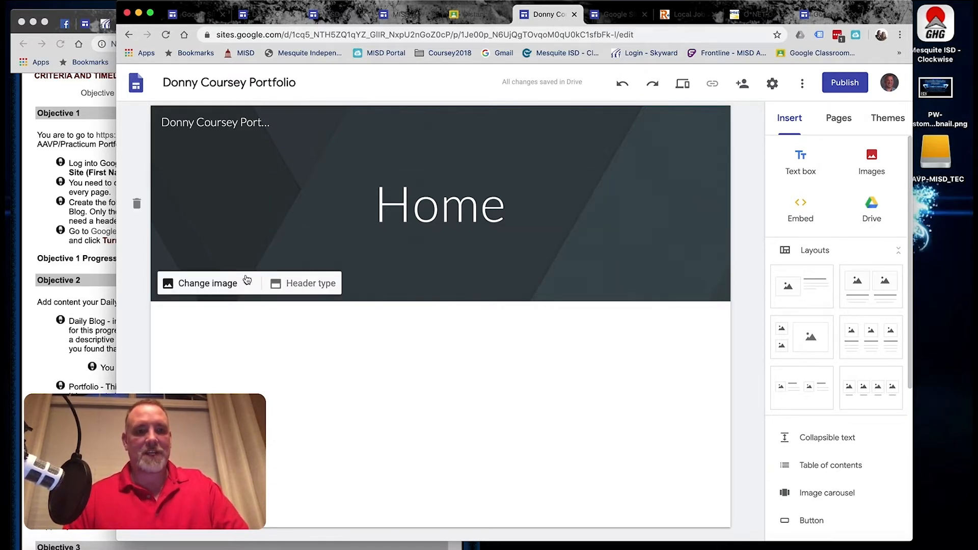
# Set the header to the August 18, 2019 album's banner image and apply the Aristotle theme.
pyautogui.click(215, 286)
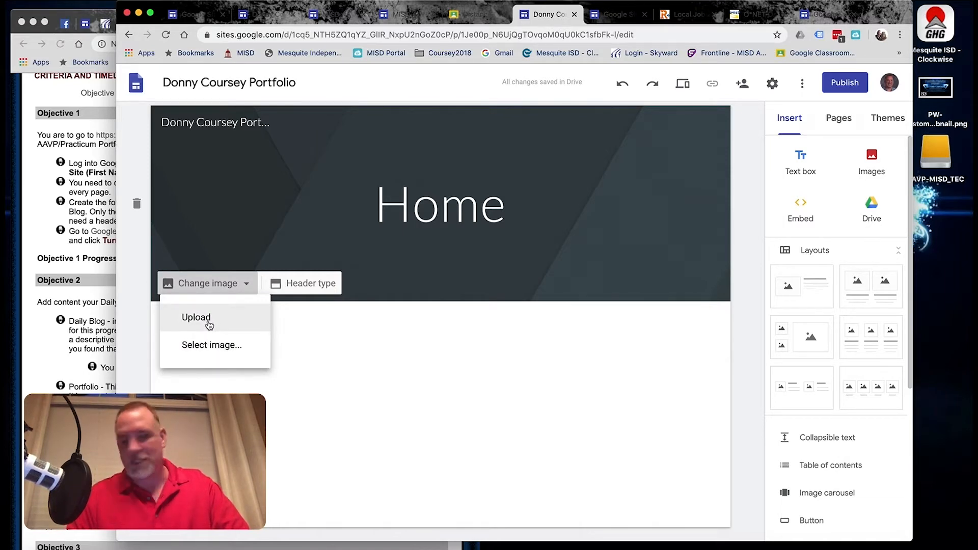
pyautogui.click(212, 346)
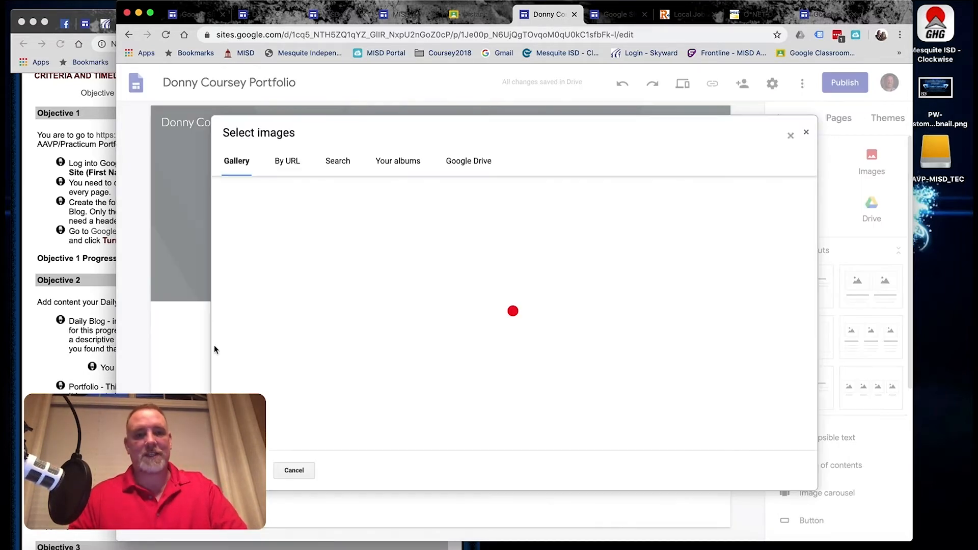
pyautogui.click(366, 173)
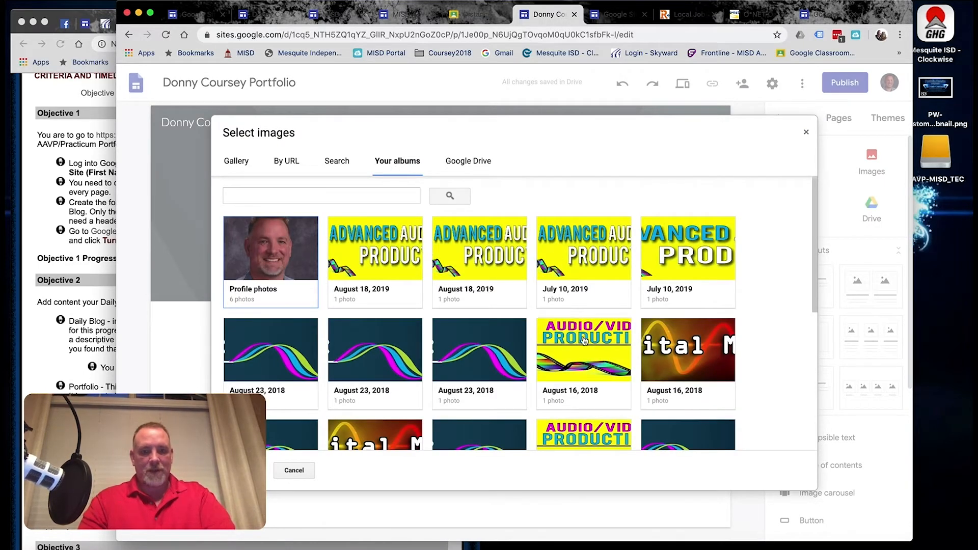
pyautogui.click(349, 249)
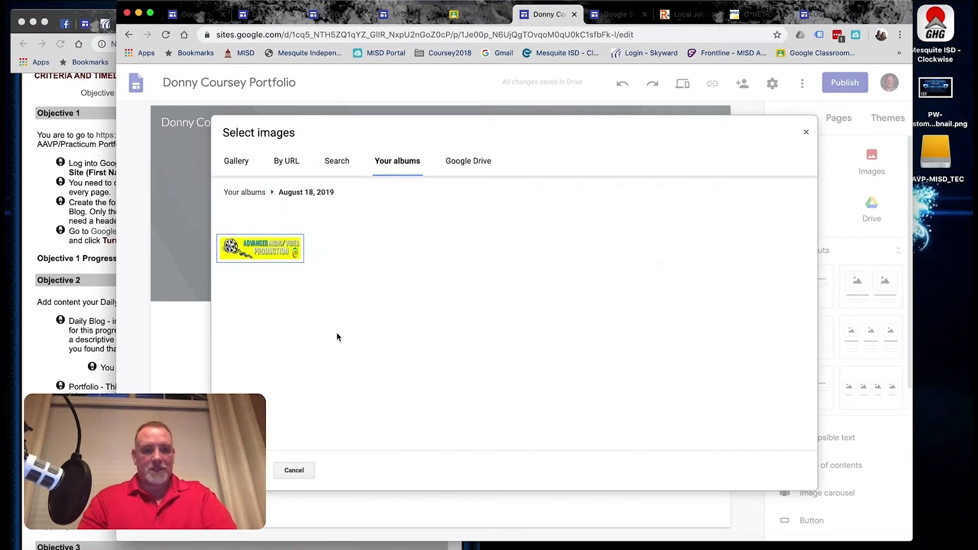
pyautogui.click(259, 249)
pyautogui.click(243, 469)
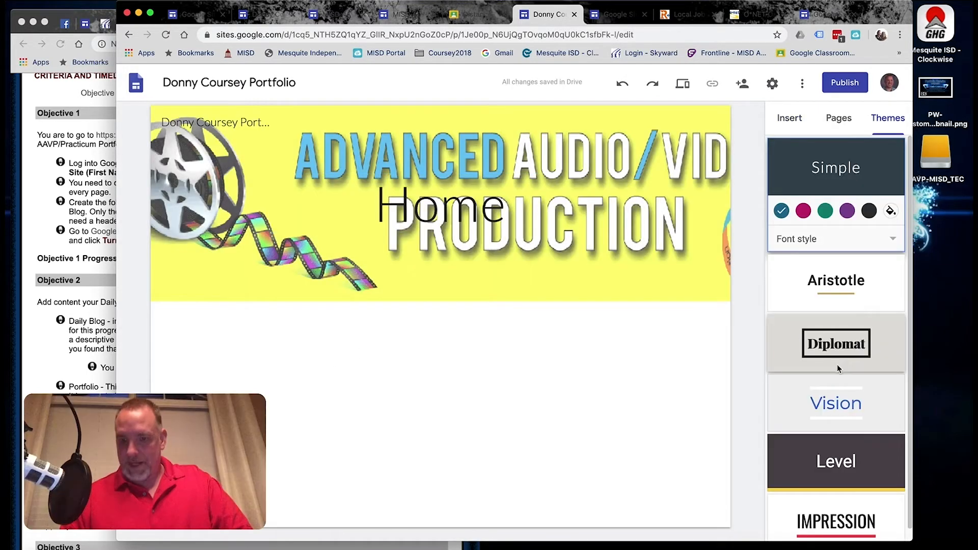
pyautogui.click(887, 118)
pyautogui.click(832, 287)
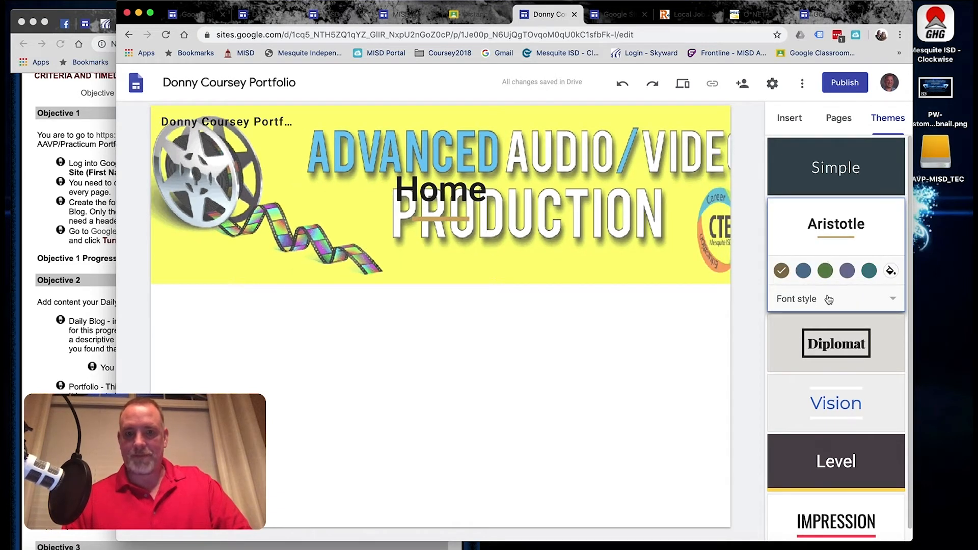
# Try blue, green, purple and custom accent colours on the Aristotle theme.
pyautogui.click(804, 270)
pyautogui.click(825, 273)
pyautogui.click(849, 273)
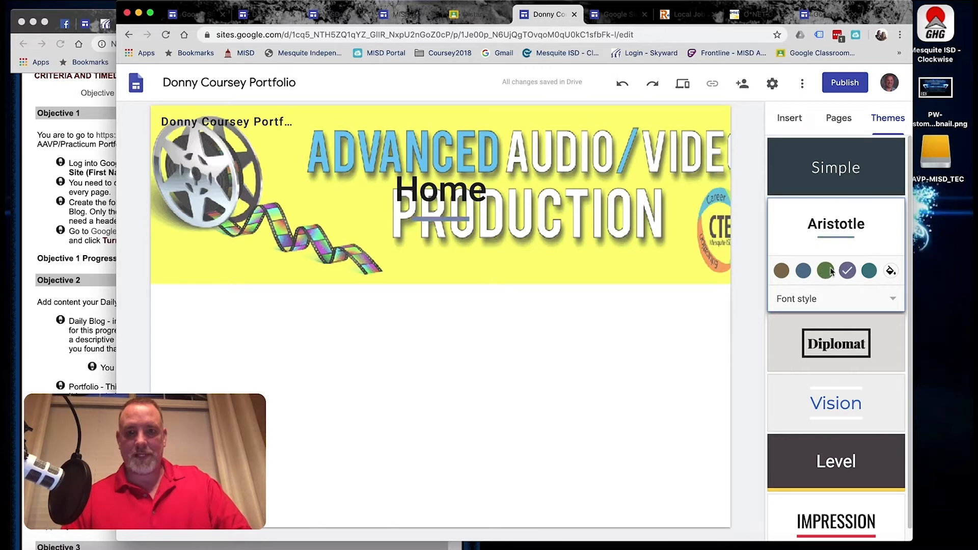
pyautogui.click(890, 271)
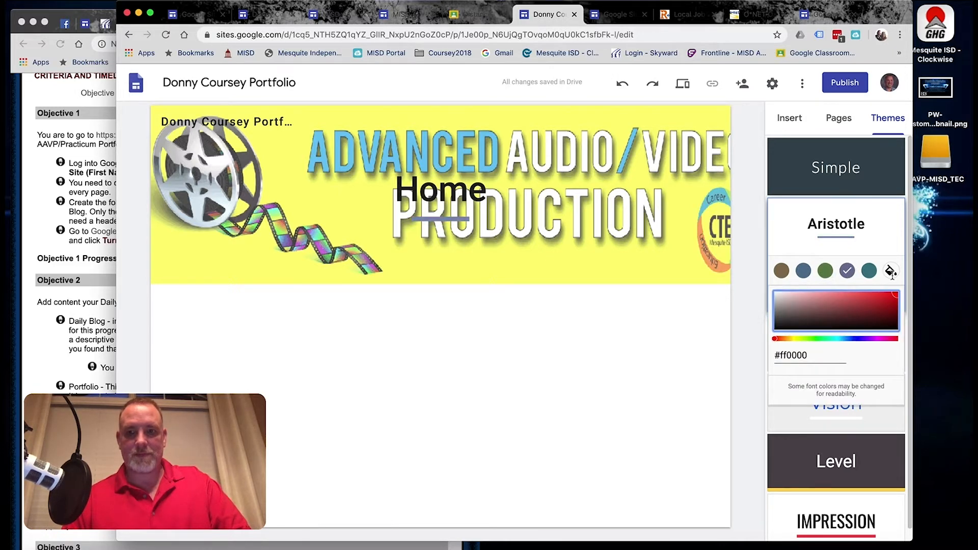
pyautogui.click(873, 235)
# Try the Diplomat, Vision and Level themes, settling on Impression.
pyautogui.click(840, 372)
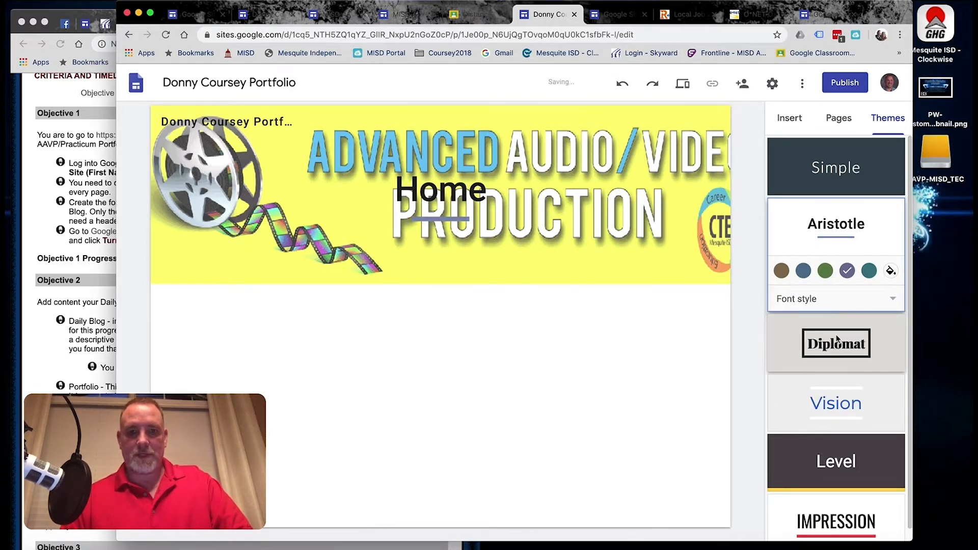
pyautogui.click(838, 405)
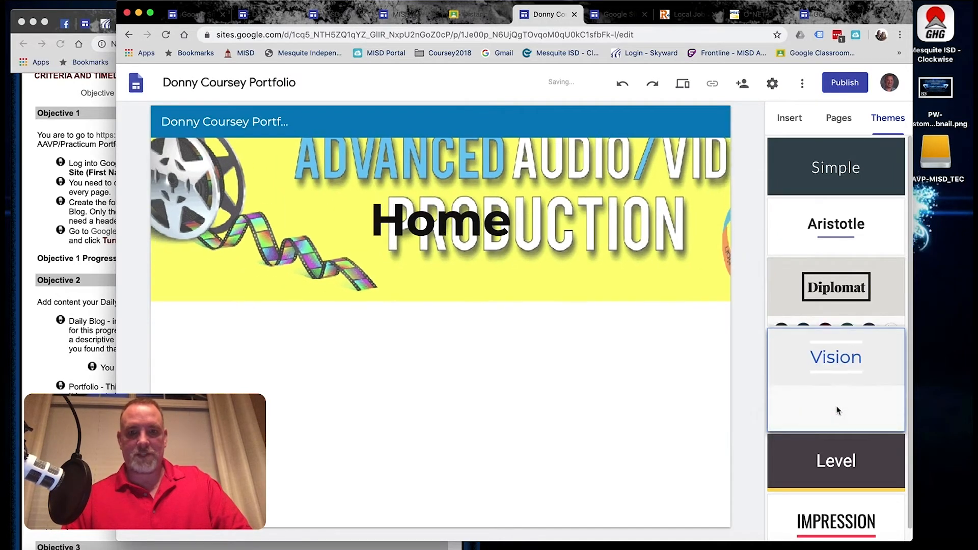
pyautogui.click(844, 448)
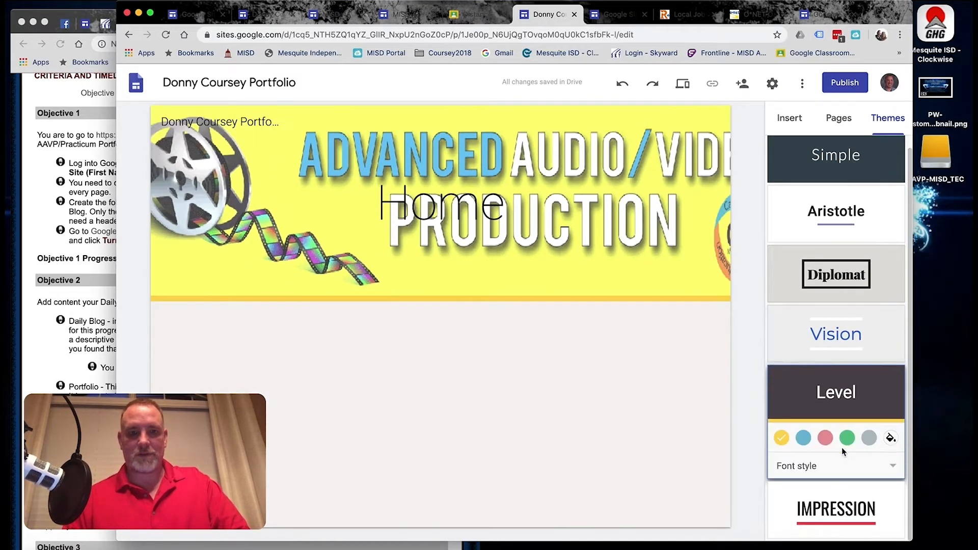
pyautogui.click(838, 510)
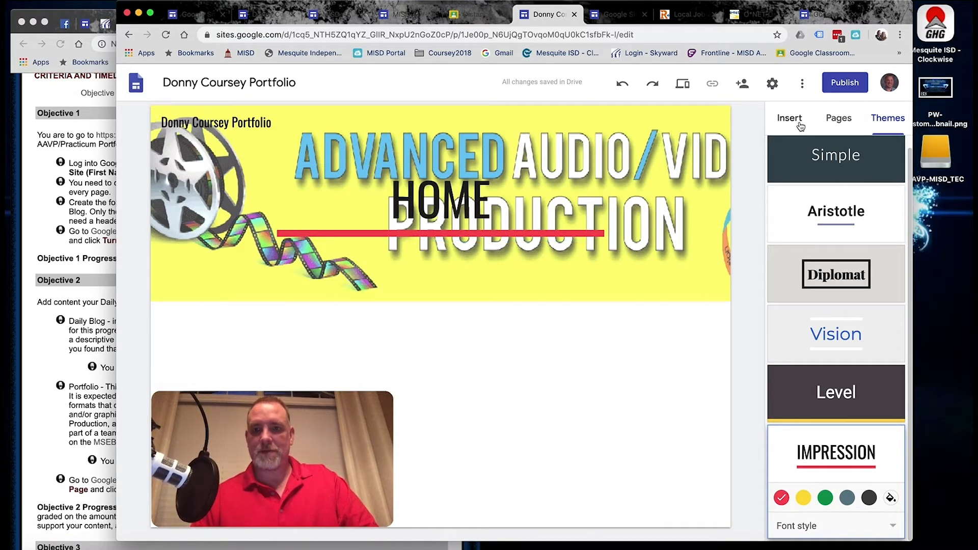
# Add an image-and-text layout below the header, removing the extra two-image section.
pyautogui.click(800, 126)
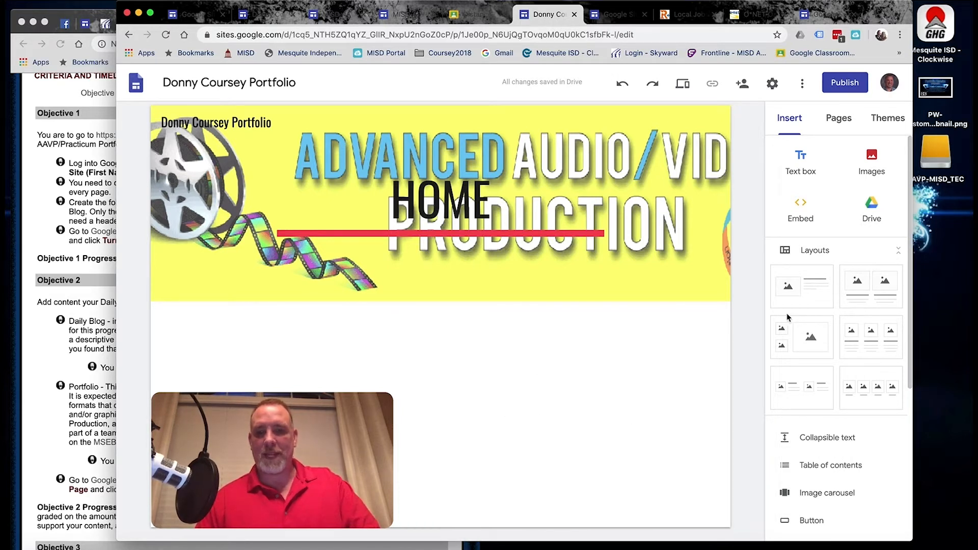
pyautogui.moveTo(815, 283); pyautogui.dragTo(509, 387)
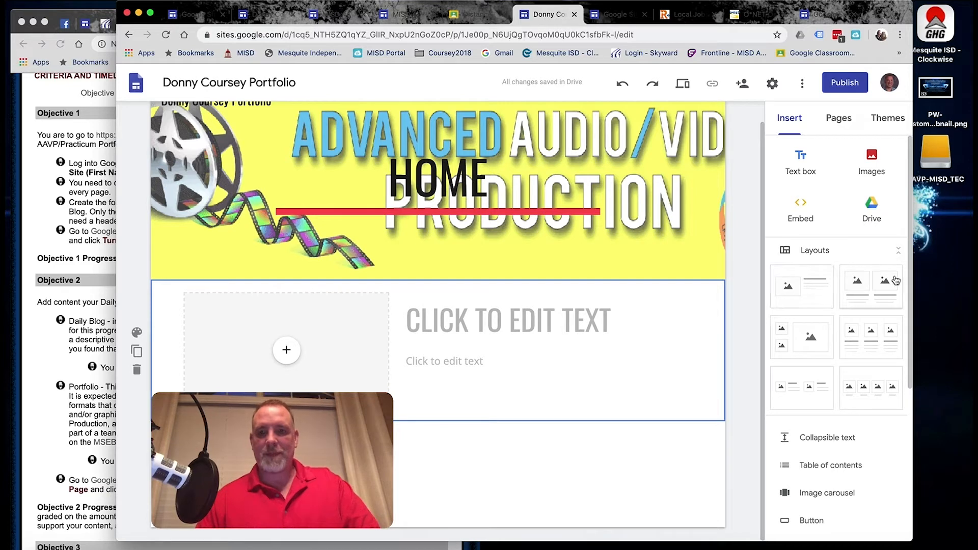
pyautogui.moveTo(889, 286); pyautogui.dragTo(479, 482)
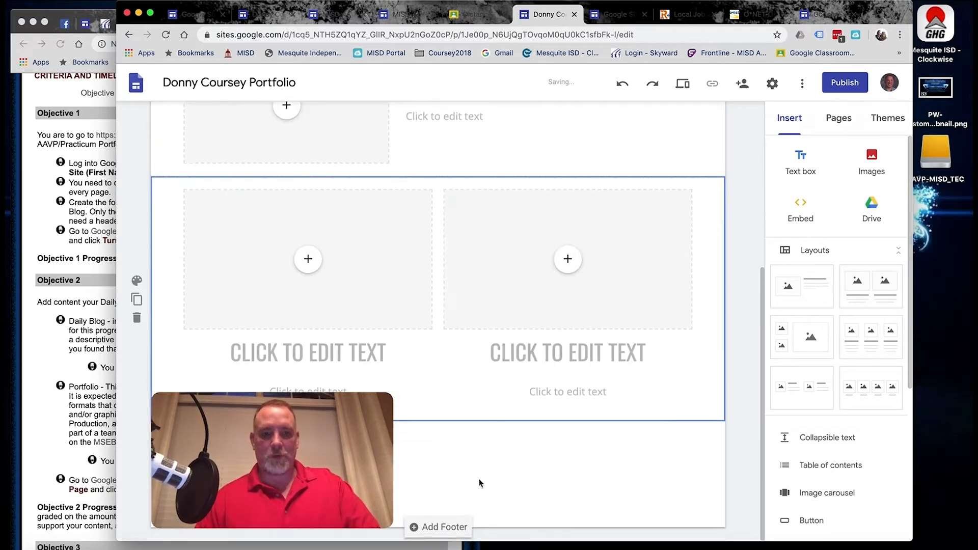
pyautogui.click(135, 319)
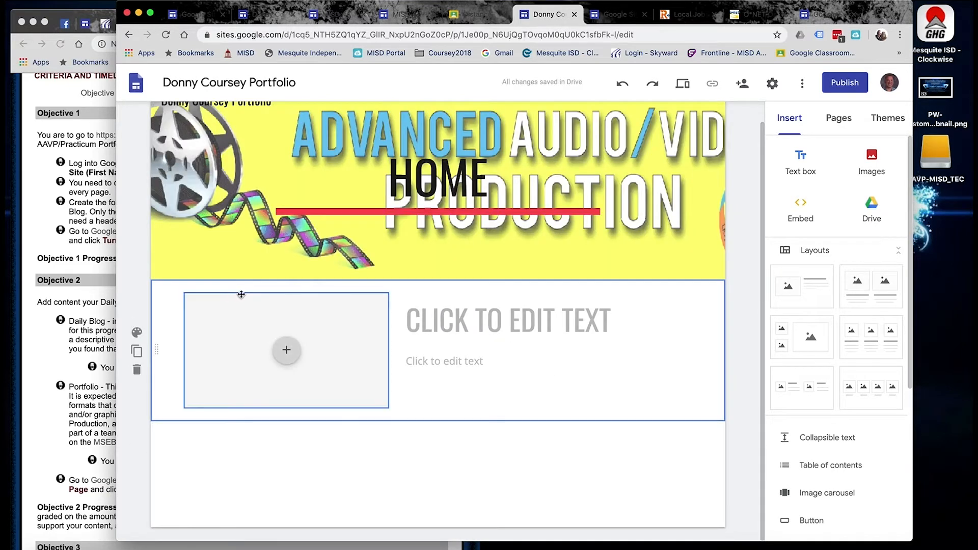
# Delete the image placeholder, leaving only the heading and body text.
pyautogui.click(360, 329)
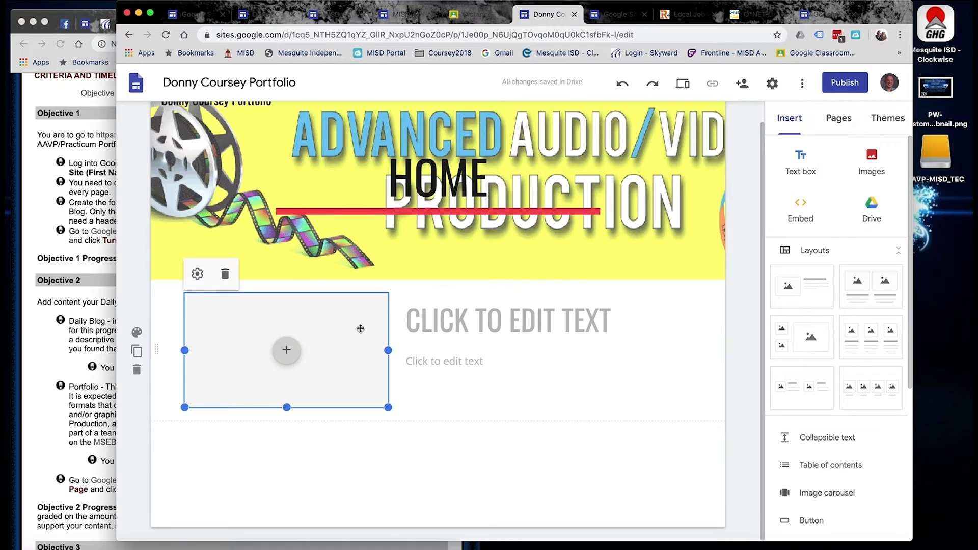
pyautogui.click(286, 351)
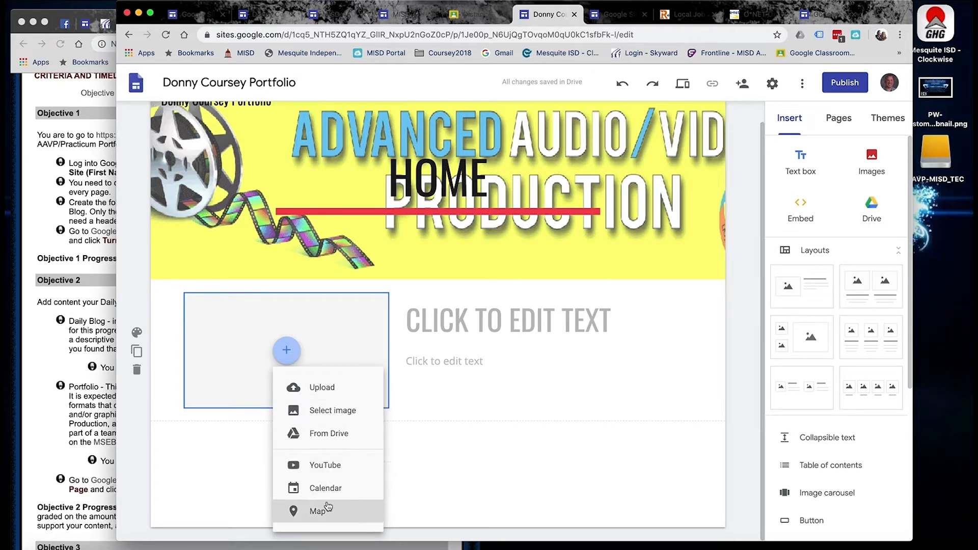
pyautogui.click(408, 397)
pyautogui.click(376, 372)
pyautogui.press('Delete')
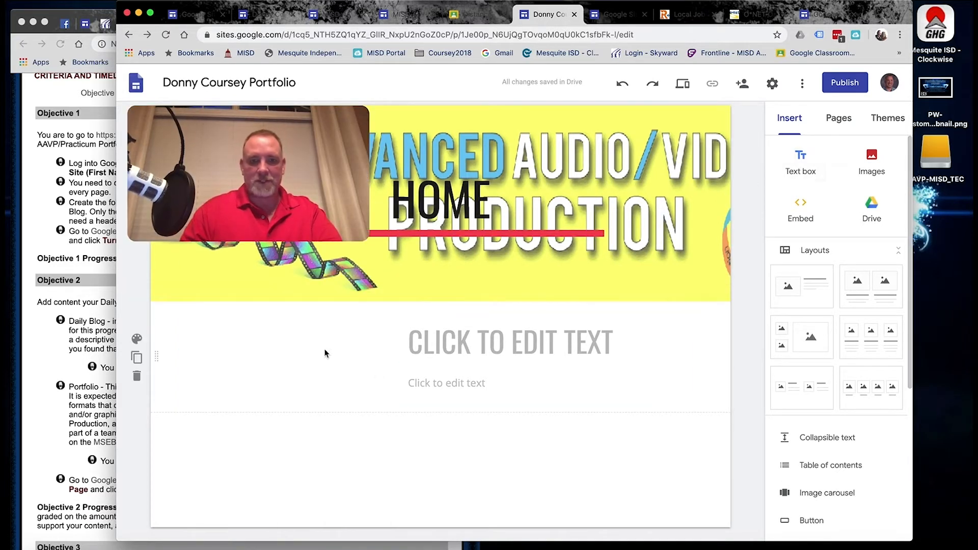
# Add a narrow text box left of the heading with the teacher's website title.
pyautogui.click(810, 163)
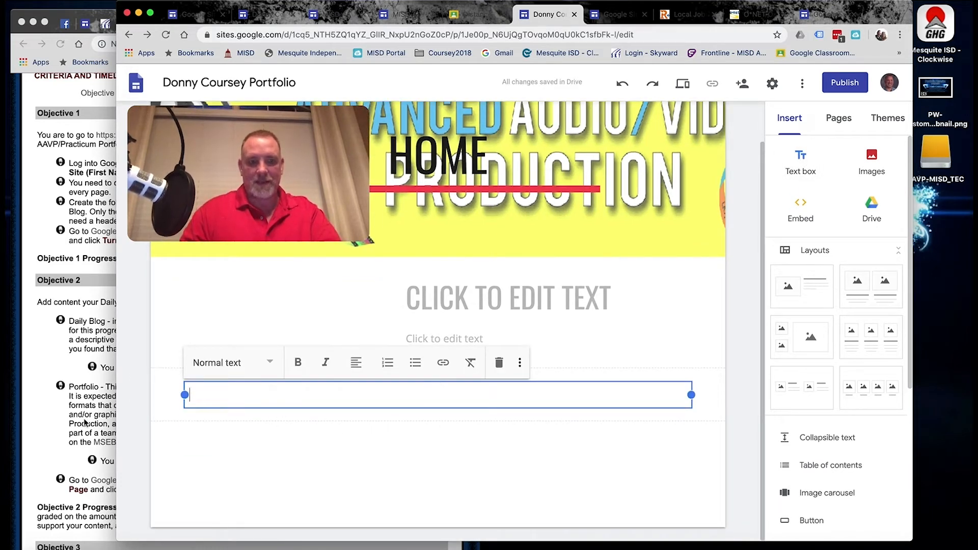
pyautogui.moveTo(159, 395); pyautogui.dragTo(188, 330)
pyautogui.moveTo(437, 272); pyautogui.dragTo(320, 373)
pyautogui.click(304, 353)
pyautogui.click(251, 322)
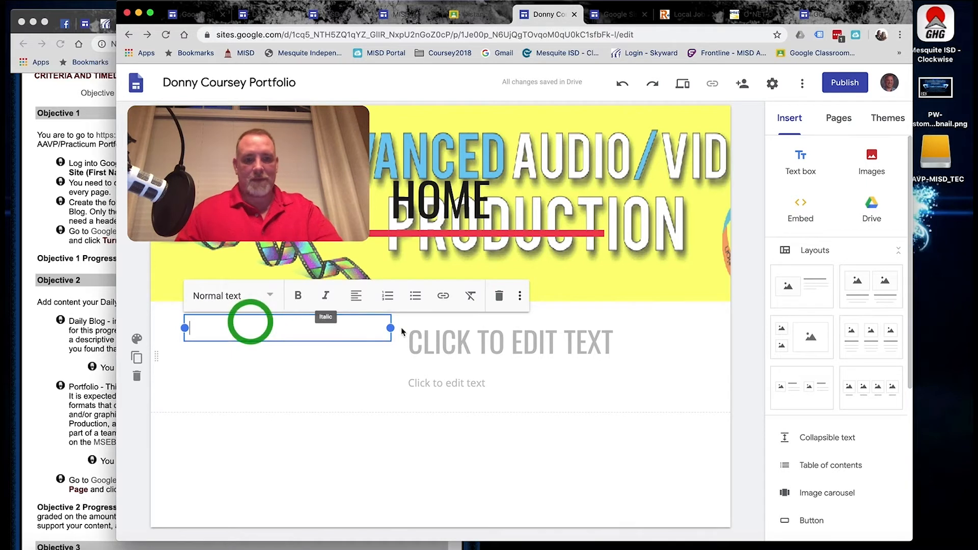
pyautogui.moveTo(390, 328); pyautogui.dragTo(304, 329)
pyautogui.click(265, 337)
pyautogui.write("Mr. Coursey's Website")
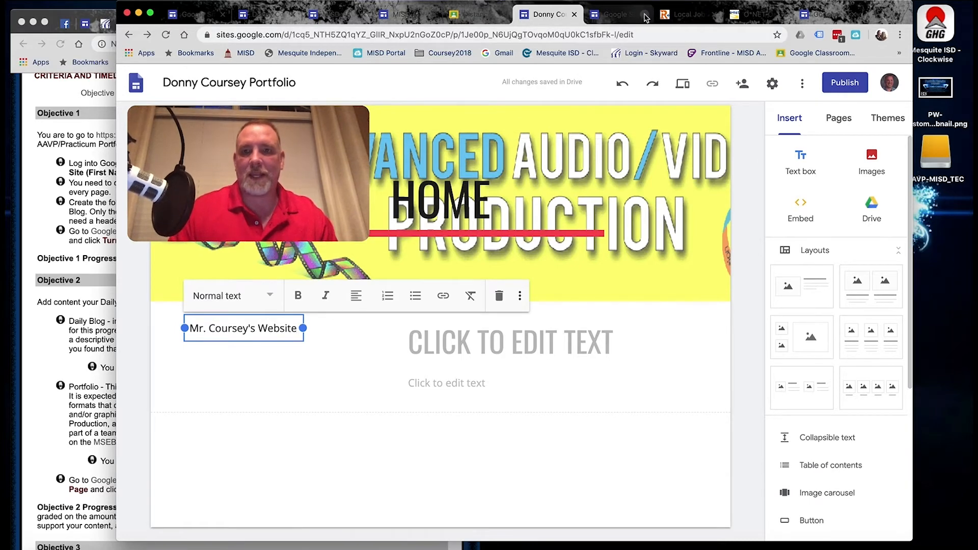
# Link the website title text to the classroom website's copied URL.
pyautogui.click(31, 144)
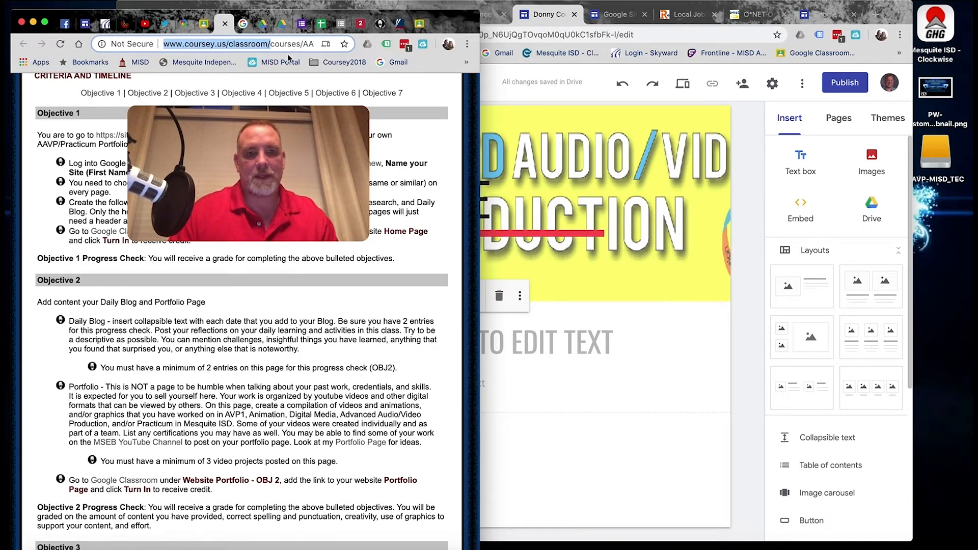
pyautogui.click(507, 454)
pyautogui.moveTo(190, 328); pyautogui.dragTo(298, 329)
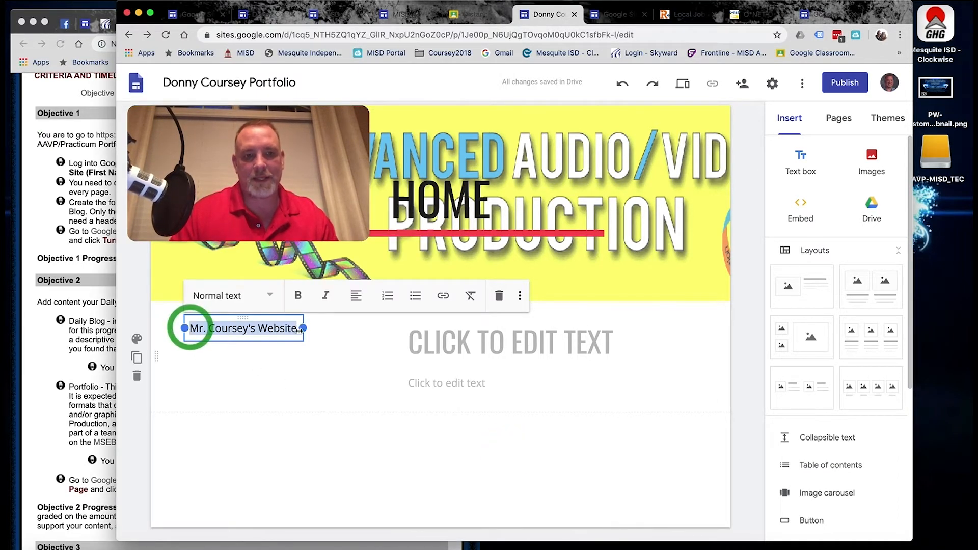
pyautogui.click(444, 301)
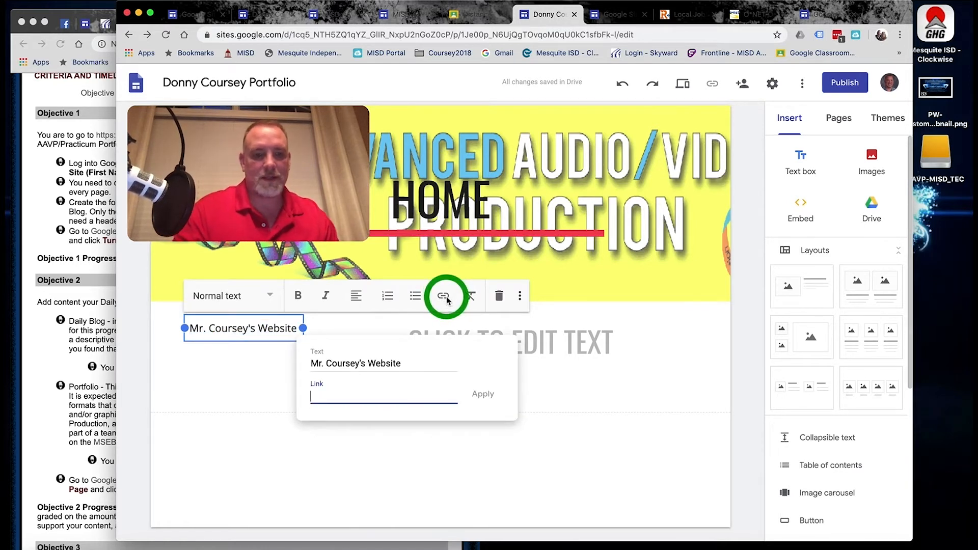
pyautogui.write('http://www.coursey.us/classroom/')
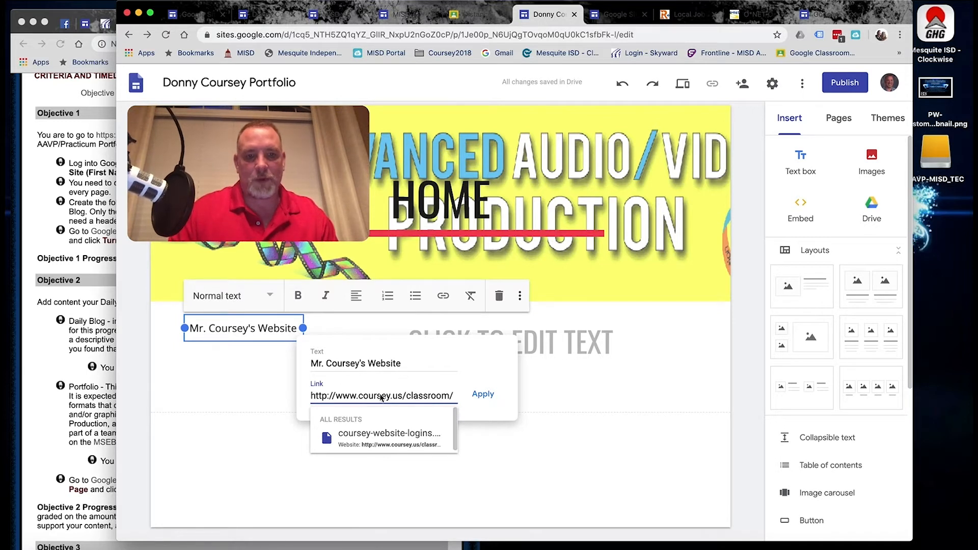
pyautogui.click(482, 395)
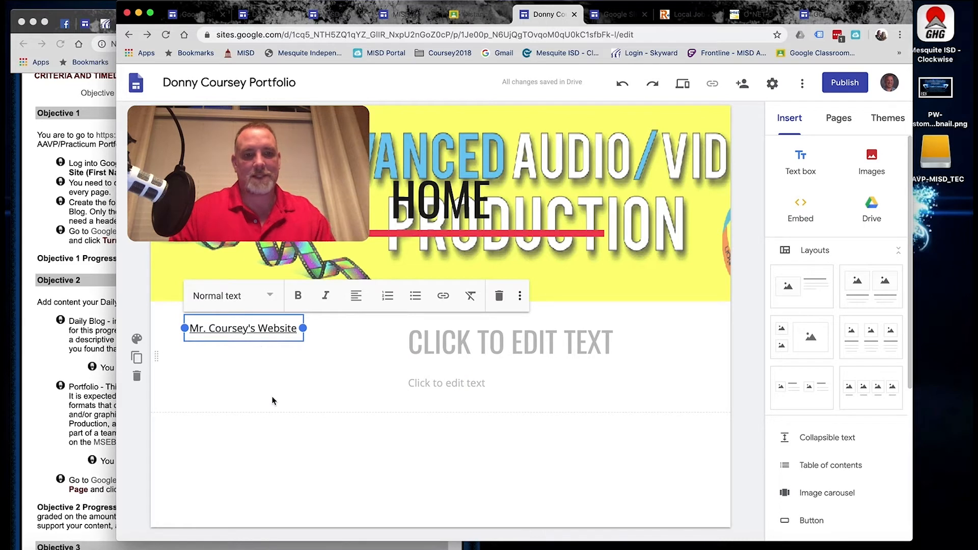
pyautogui.press('Return')
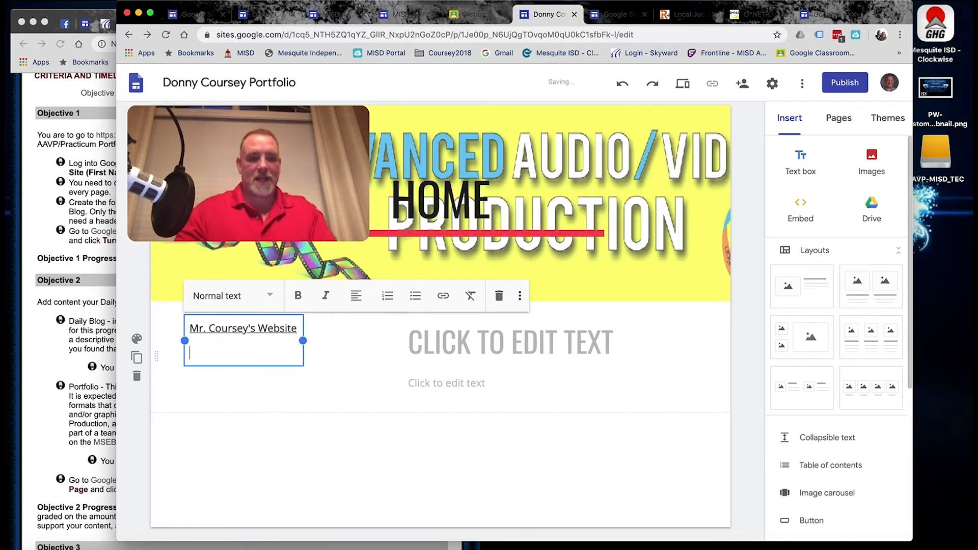
# Widen the title box and title it 'WELCOME TO MY HOME PAGE!'.
pyautogui.click(403, 342)
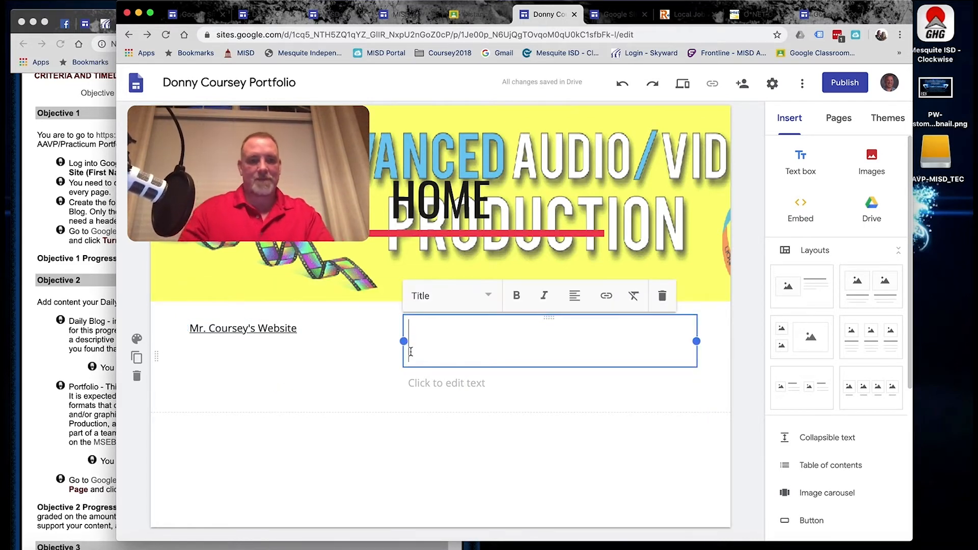
pyautogui.moveTo(349, 342); pyautogui.dragTo(317, 341)
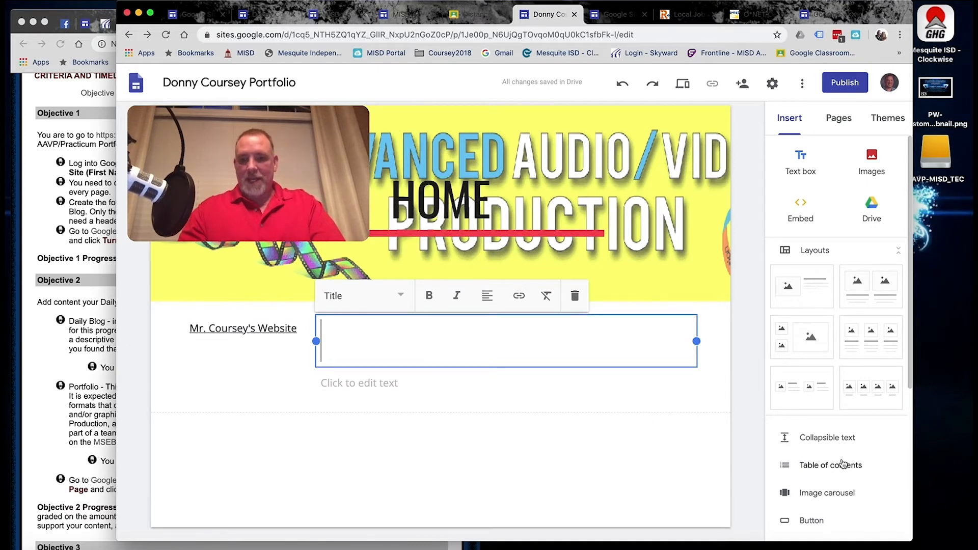
pyautogui.scroll(-5, 844, 458)
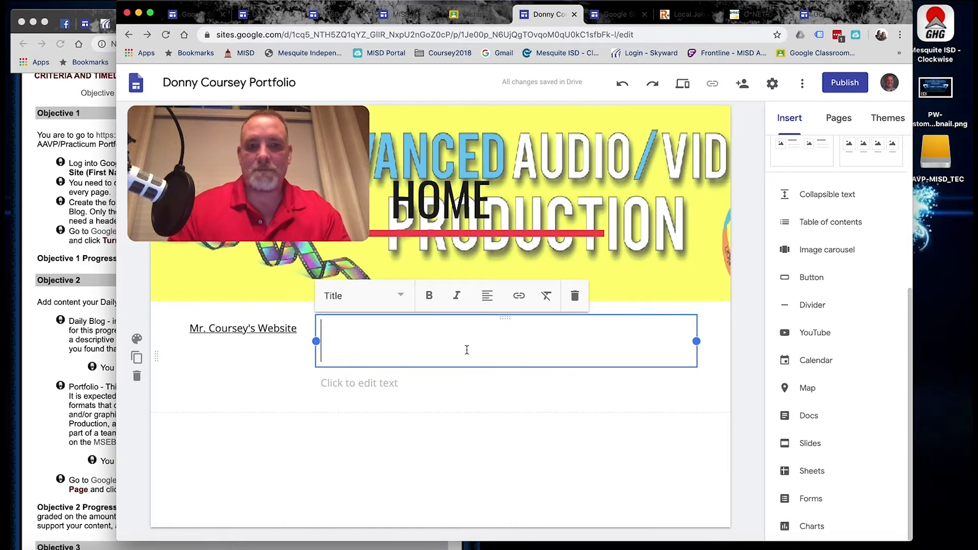
pyautogui.write('WELCOME ')
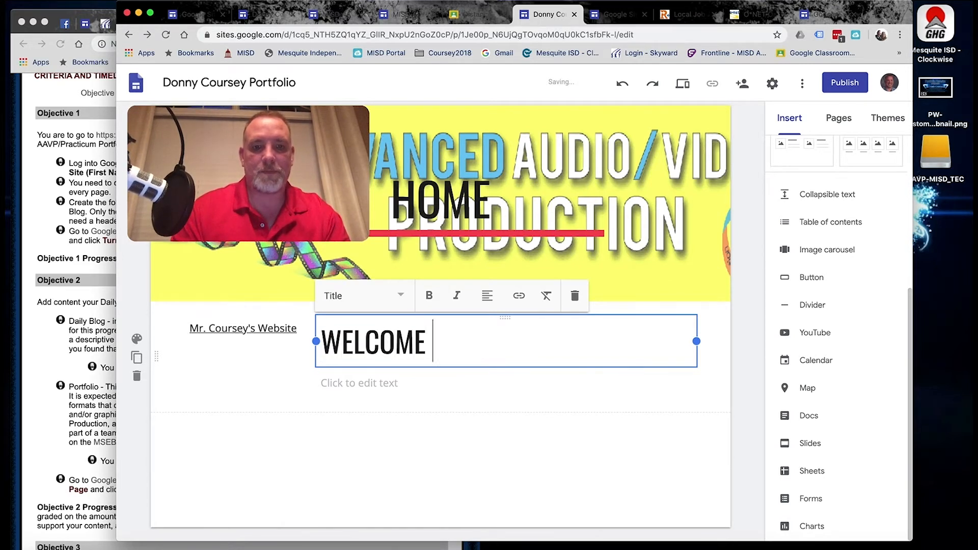
pyautogui.write('TO MY HOE')
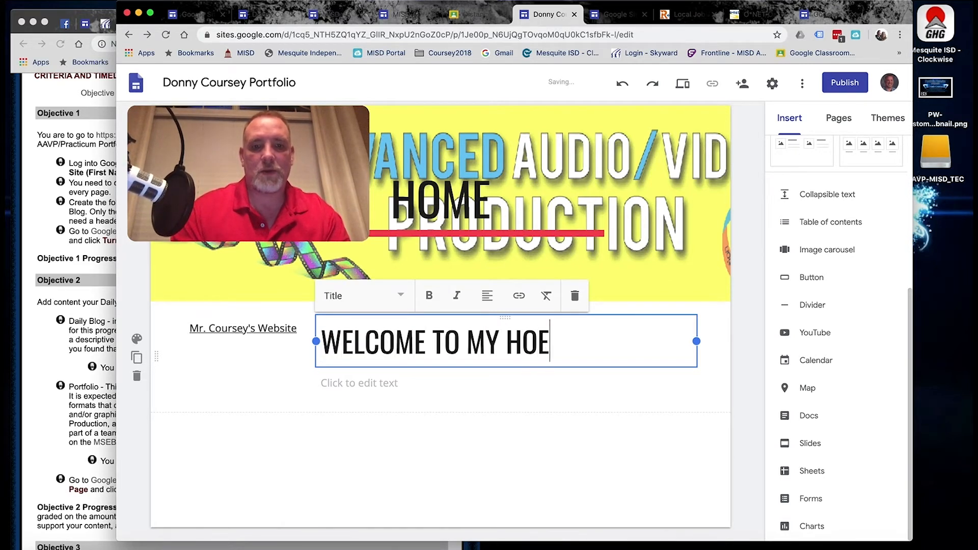
pyautogui.press('BackSpace')
pyautogui.write('ME P')
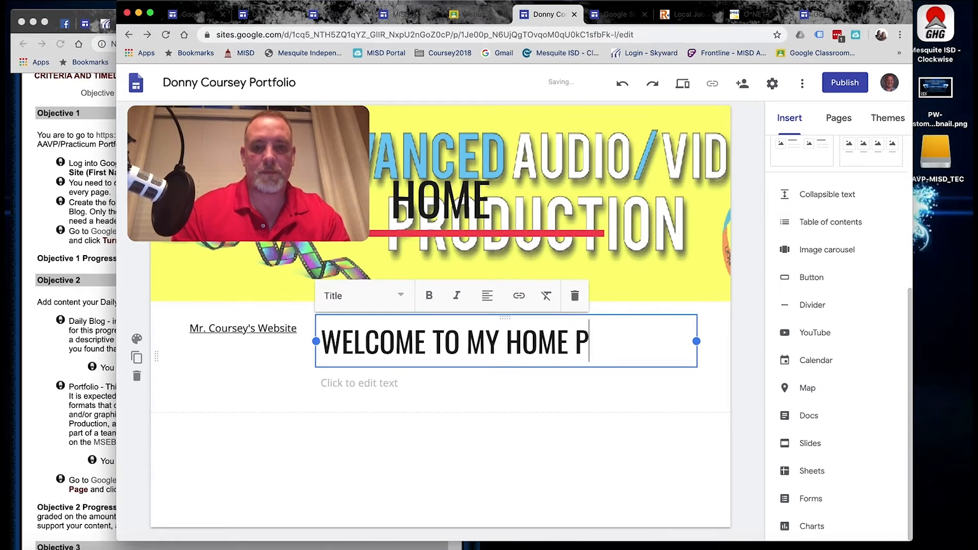
pyautogui.write('AGE!')
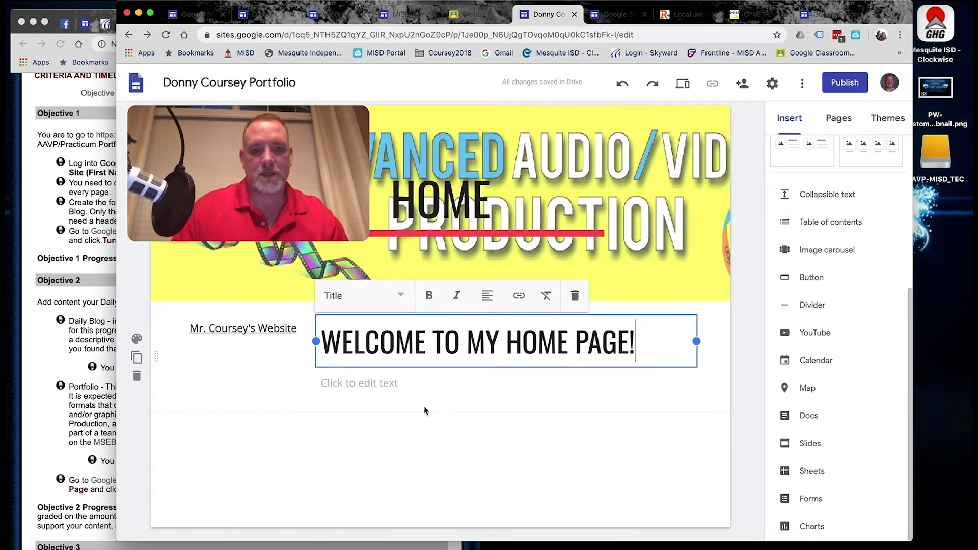
# Write the description 'This site is a portfolio of work done in my endorsement…' below the title.
pyautogui.click(417, 388)
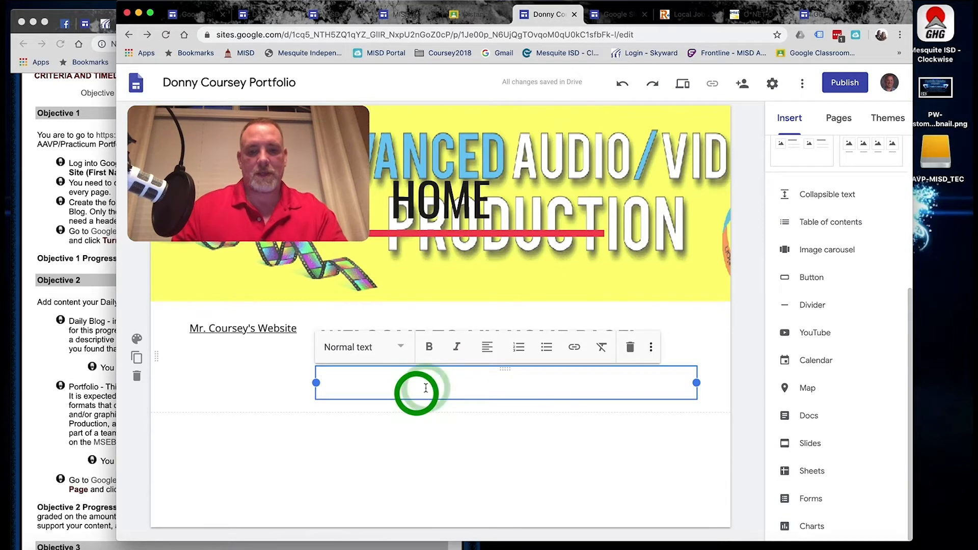
pyautogui.write('This')
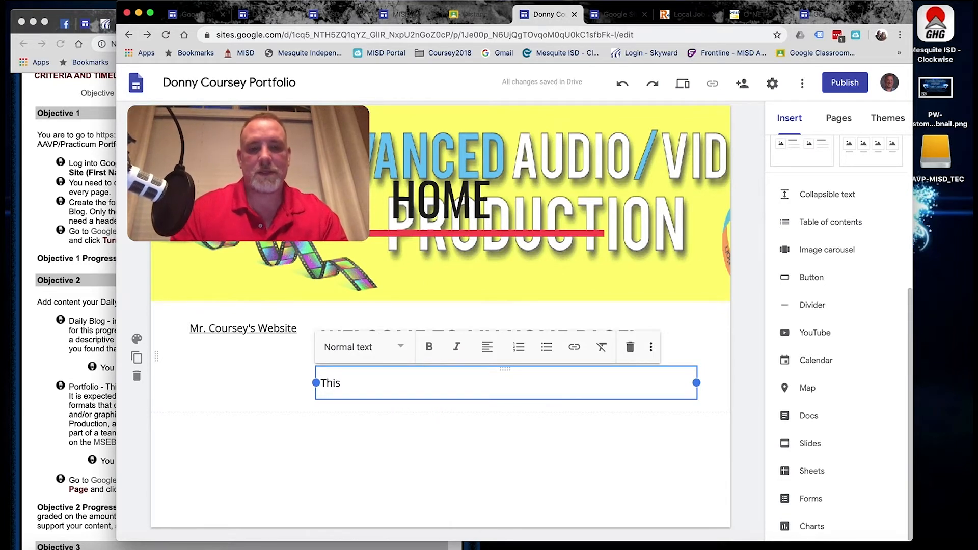
pyautogui.write(' site is a p')
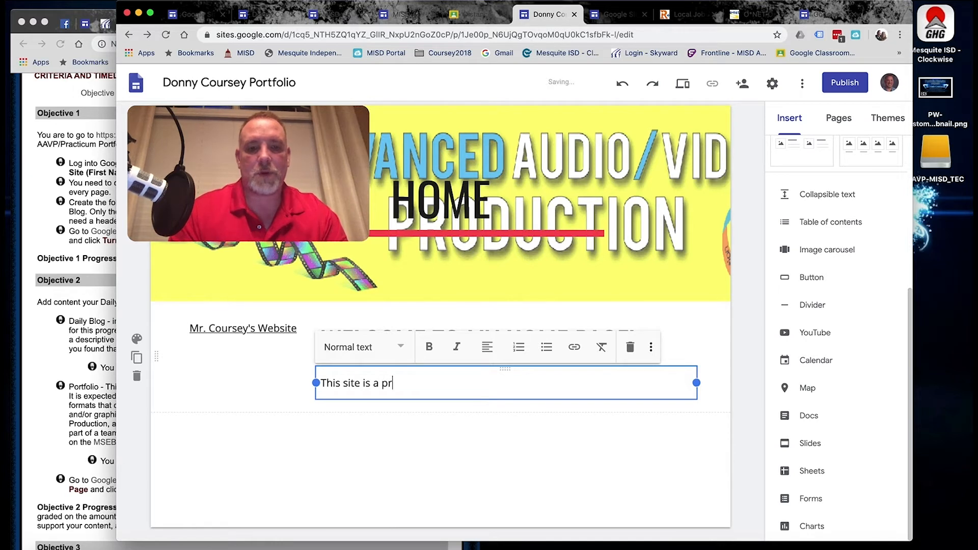
pyautogui.write('ortfolioo')
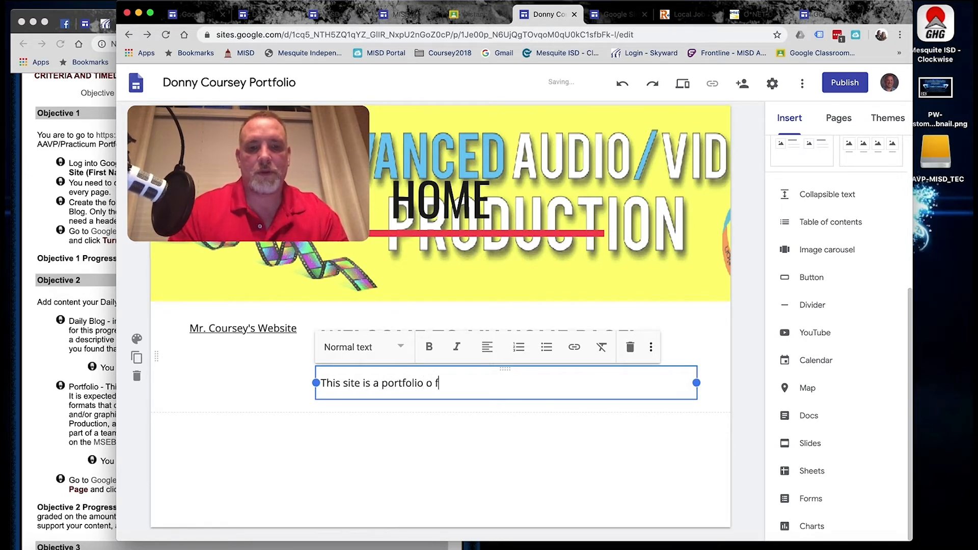
pyautogui.press('BackSpace')
pyautogui.press('BackSpace')
pyautogui.write('f work done')
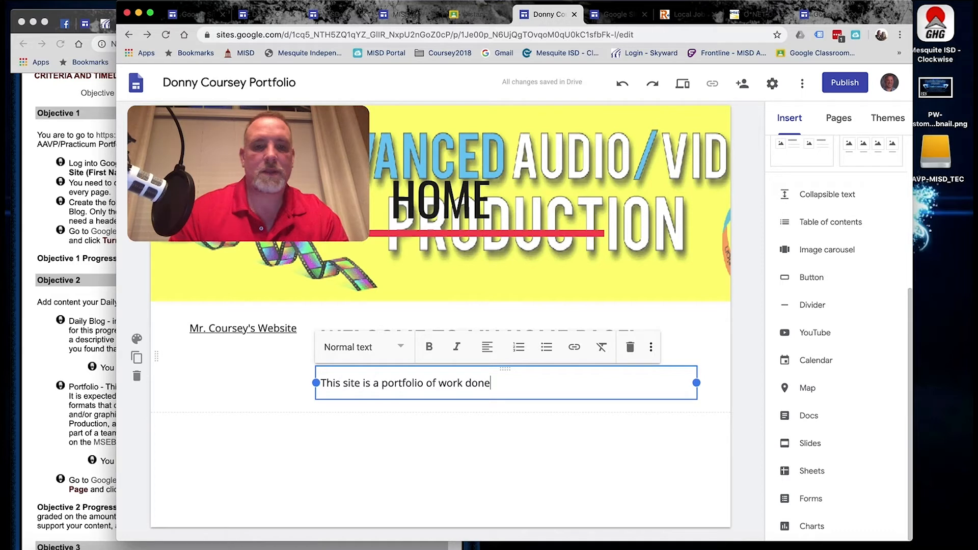
pyautogui.write(' in')
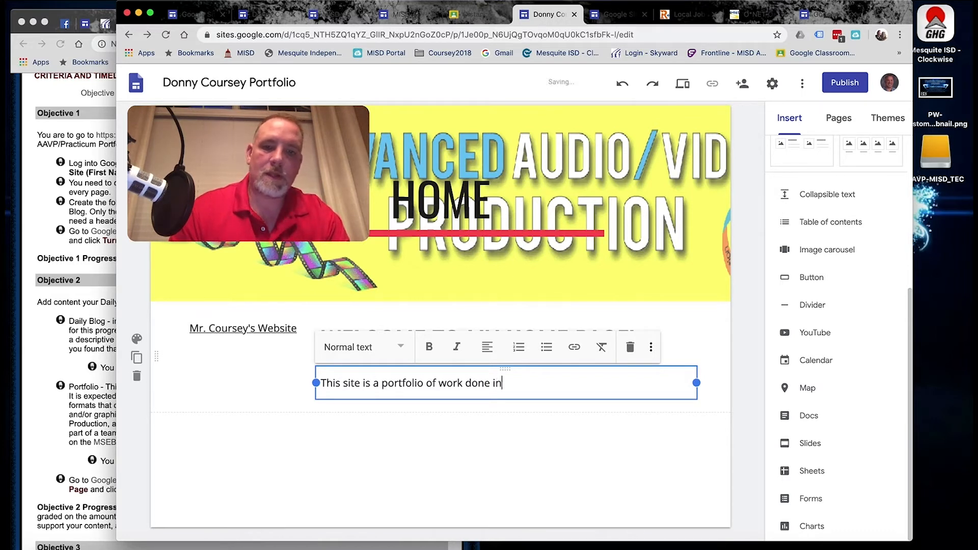
pyautogui.write(' my en')
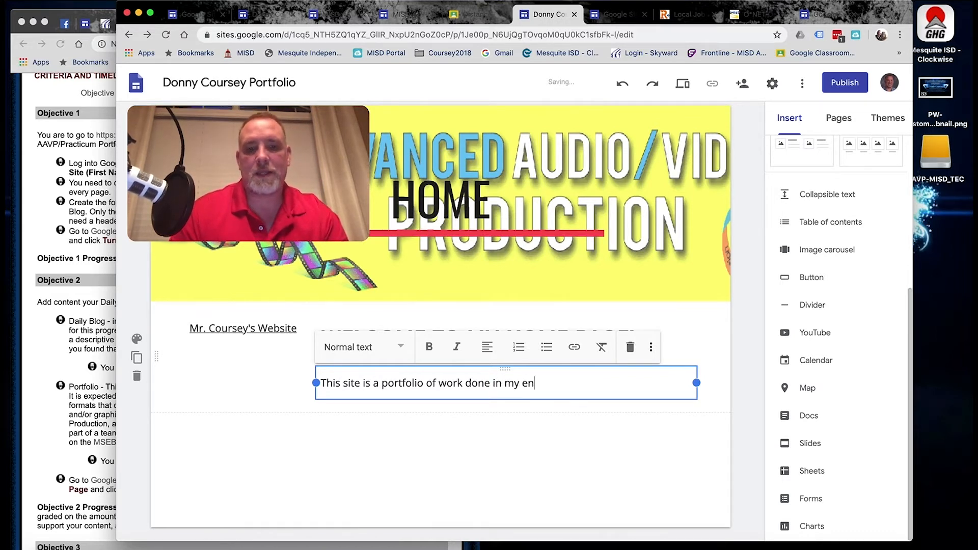
pyautogui.press('BackSpace')
pyautogui.press('BackSpace')
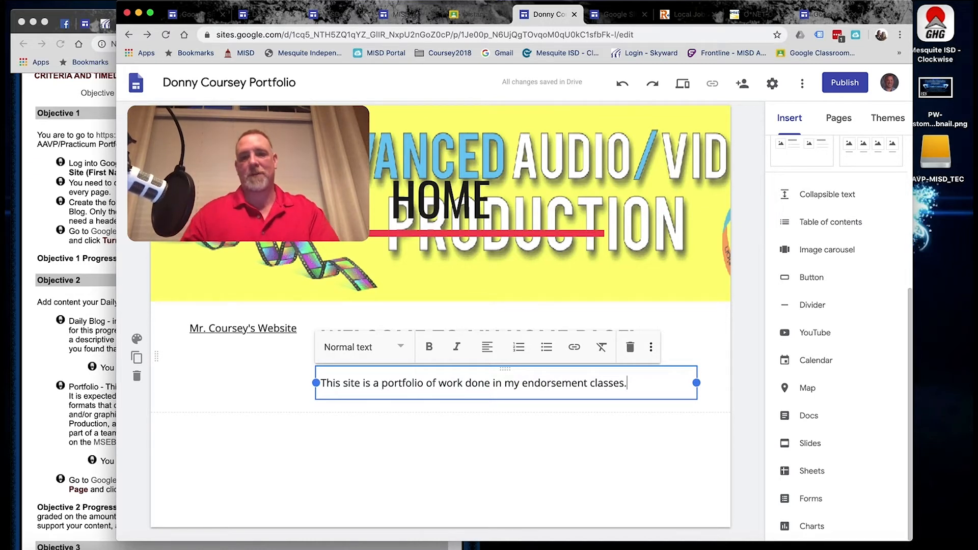
pyautogui.click(392, 435)
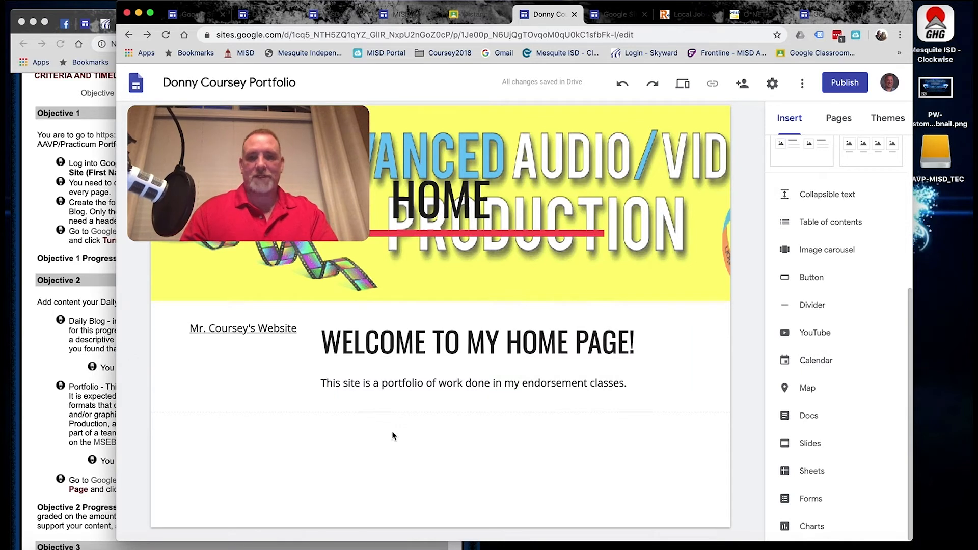
pyautogui.click(839, 118)
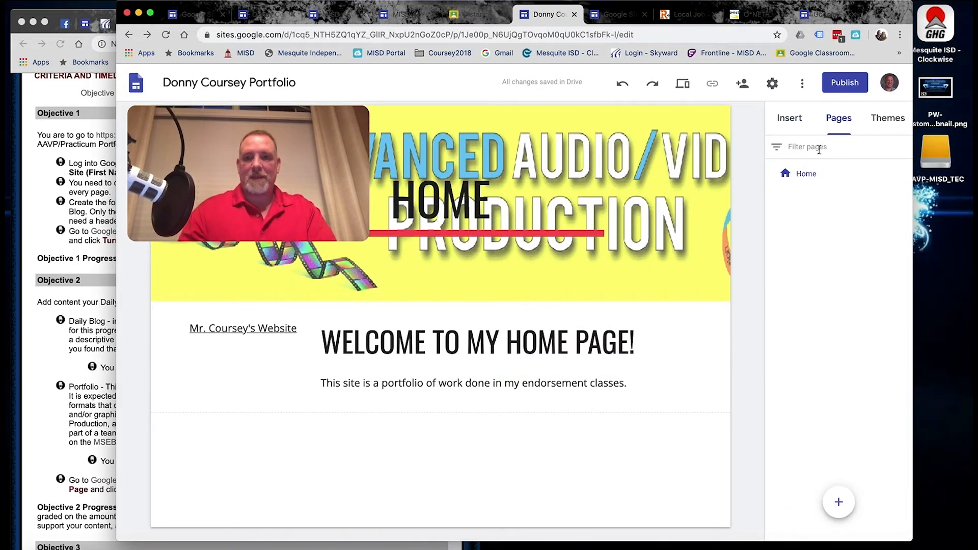
# Add a new Biography page to the site alongside Home.
pyautogui.click(825, 177)
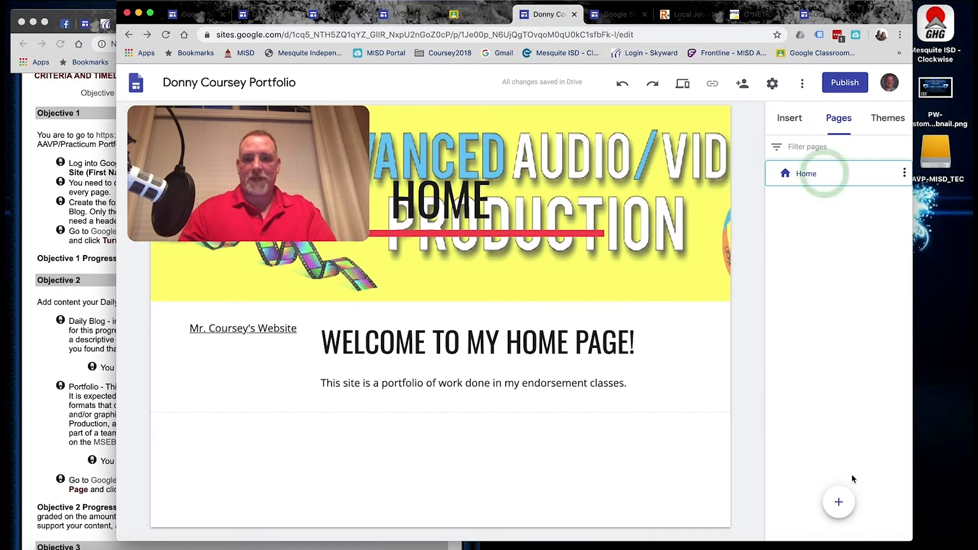
pyautogui.click(838, 502)
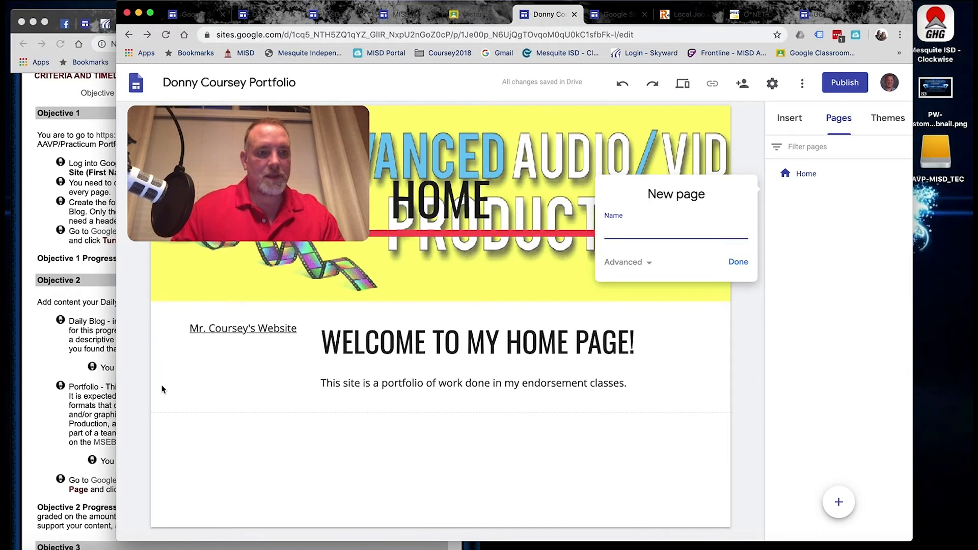
pyautogui.click(86, 237)
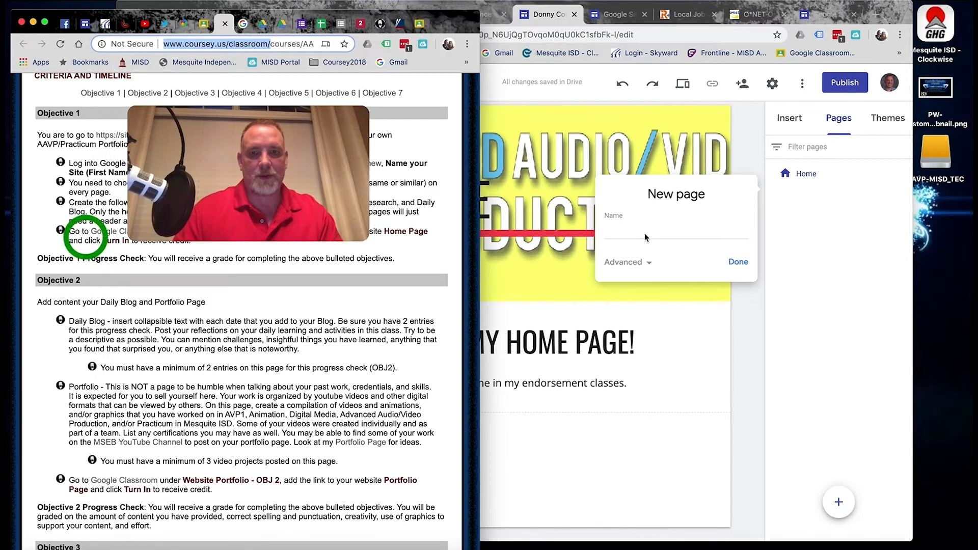
pyautogui.click(645, 238)
pyautogui.write('Blog')
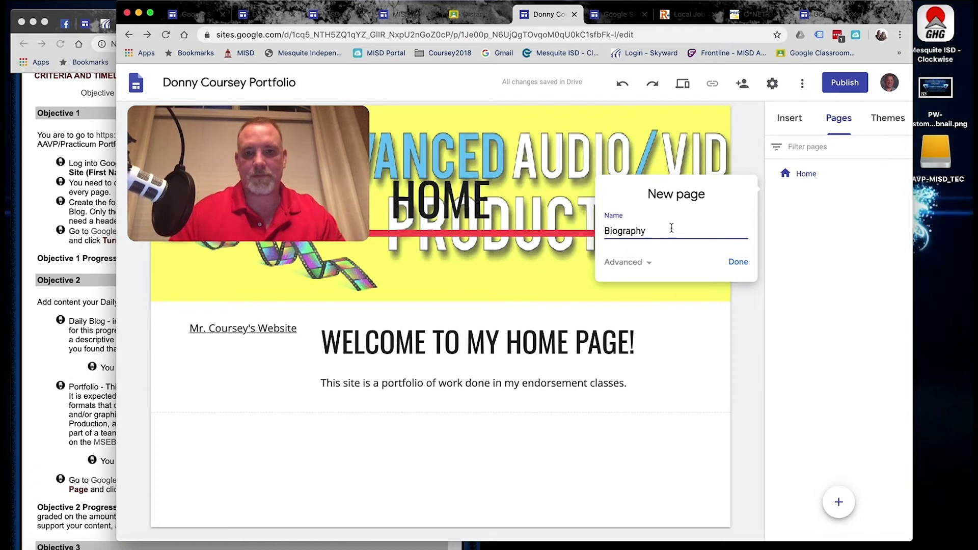
pyautogui.click(738, 267)
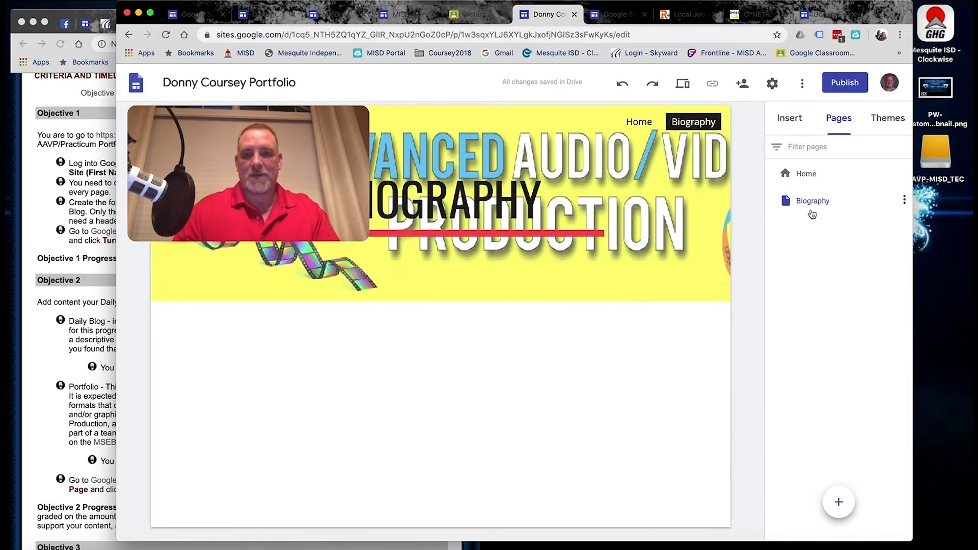
pyautogui.click(790, 116)
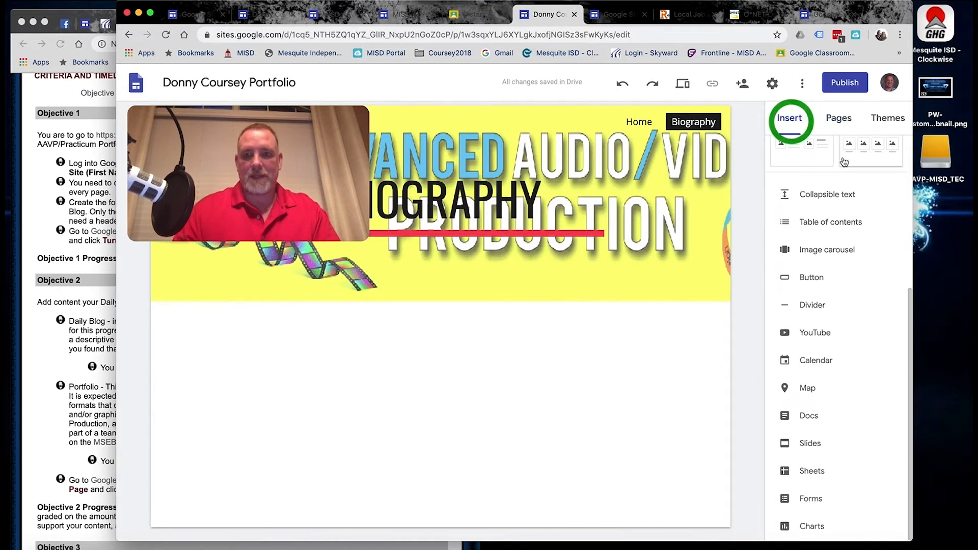
# Add an image-and-text section to Biography and set its background to red Emphasis 2.
pyautogui.scroll(4, 835, 249)
pyautogui.moveTo(817, 306); pyautogui.dragTo(505, 459)
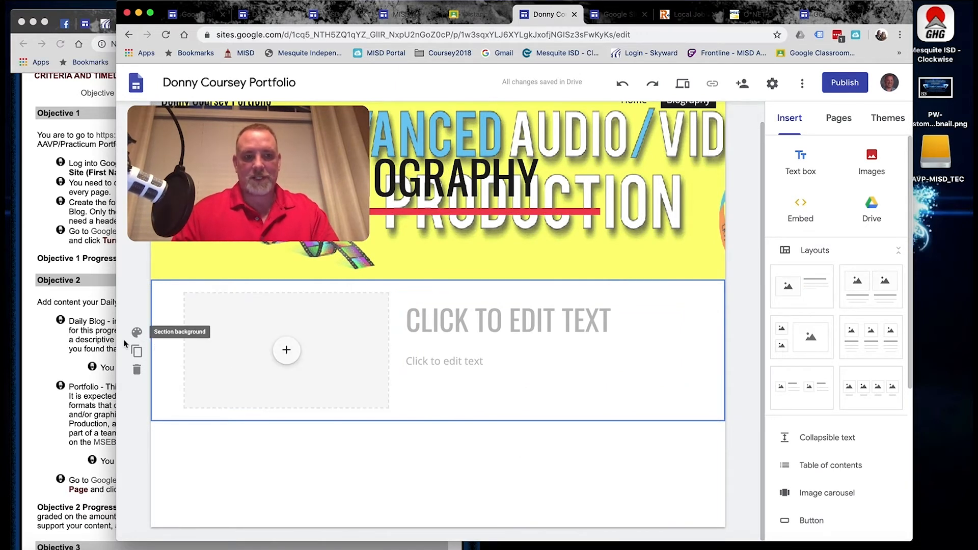
pyautogui.click(137, 333)
pyautogui.click(209, 378)
pyautogui.click(138, 333)
pyautogui.click(200, 401)
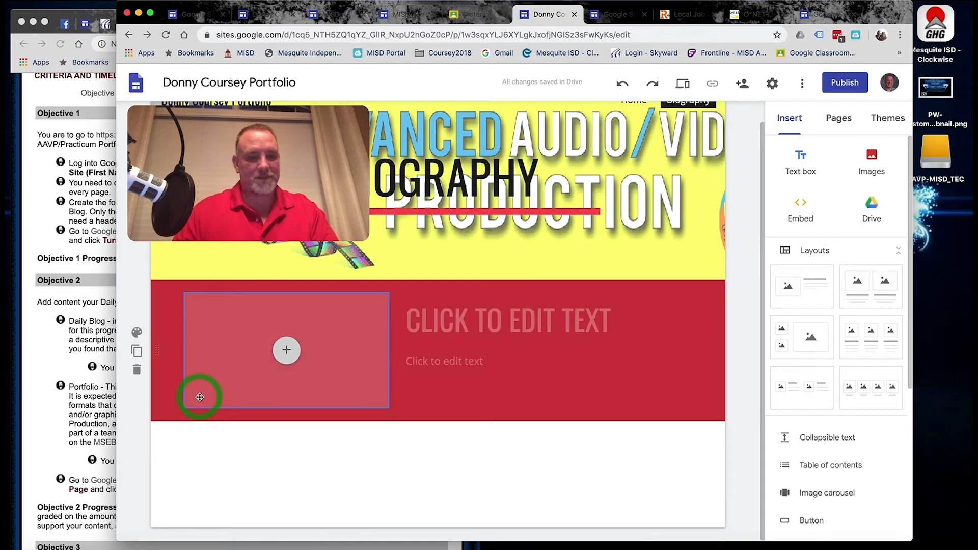
pyautogui.click(137, 331)
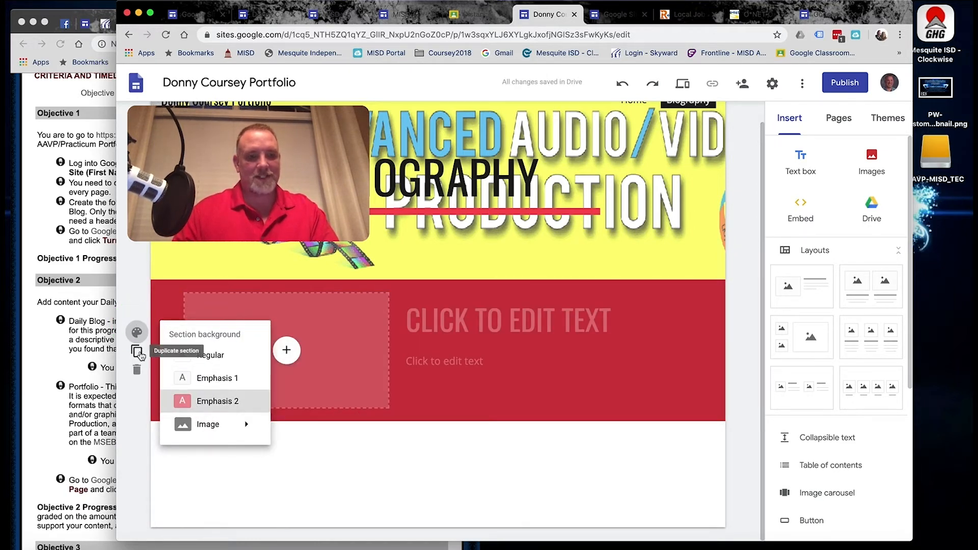
pyautogui.moveTo(219, 424)
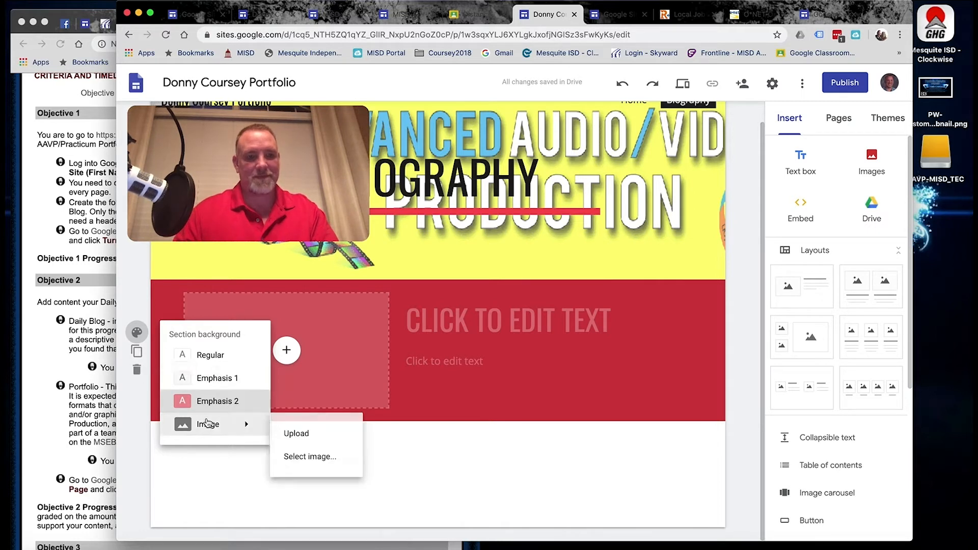
pyautogui.click(525, 391)
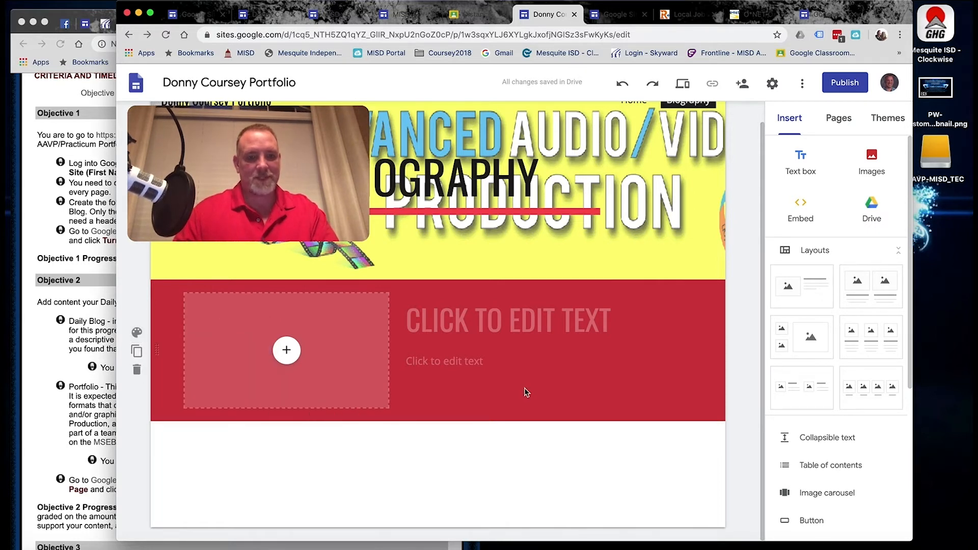
# Create a new page named 'Contact', then add a second page left as Untitled.
pyautogui.click(838, 118)
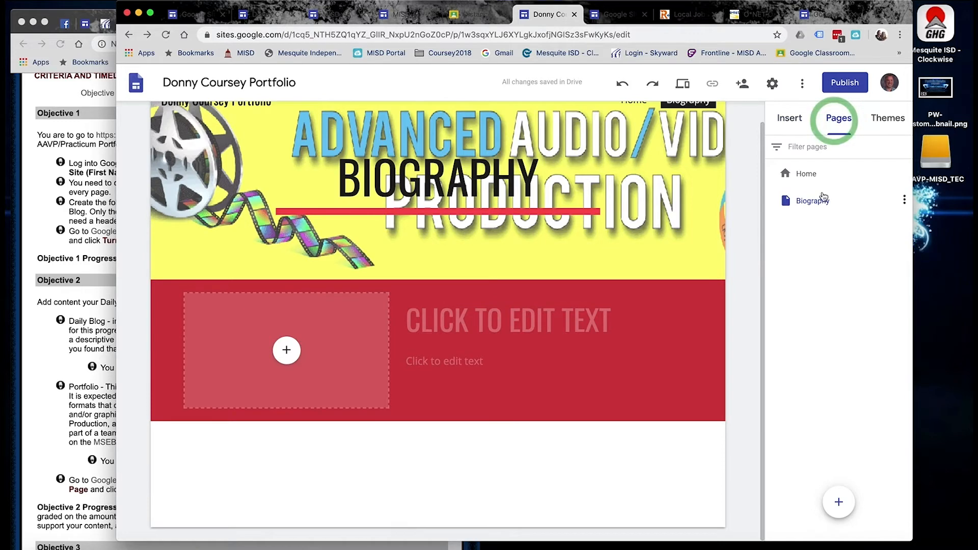
pyautogui.click(839, 498)
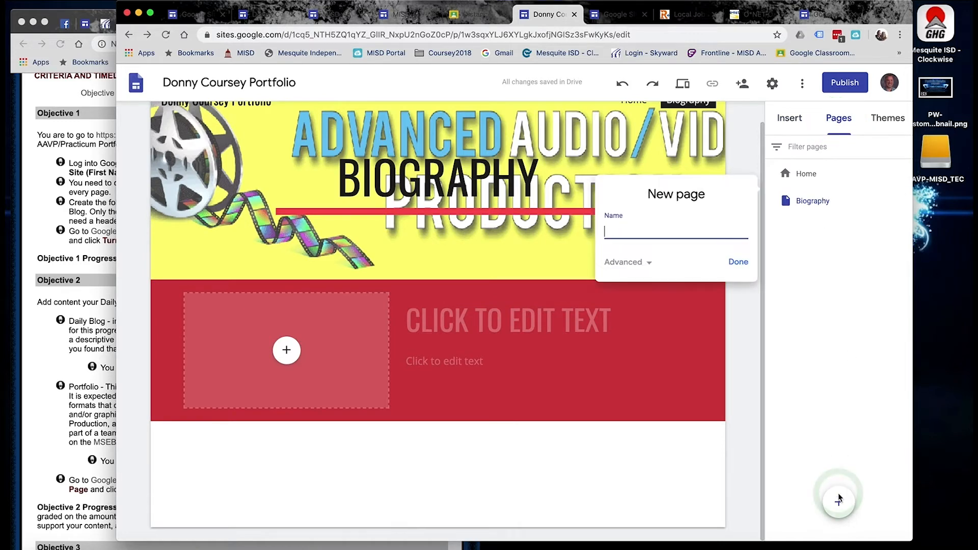
pyautogui.click(68, 283)
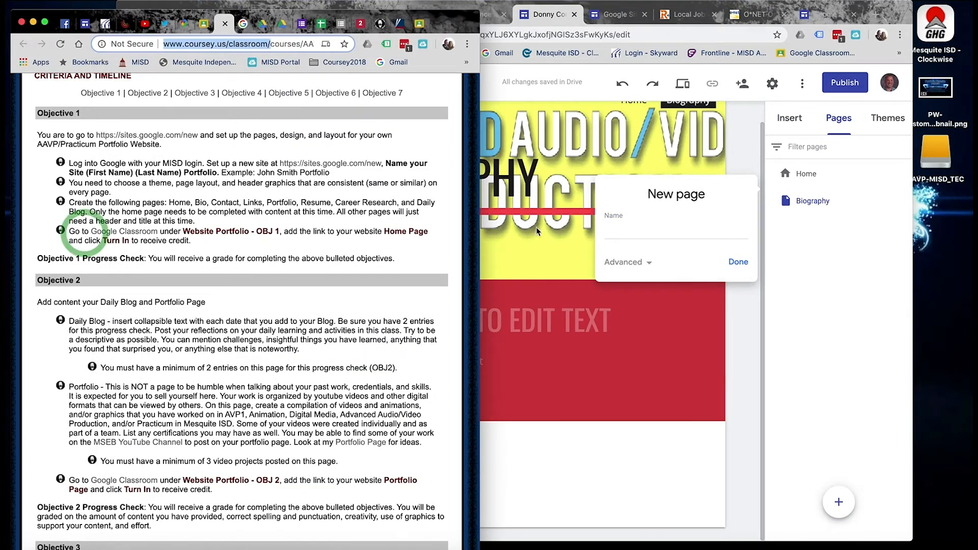
pyautogui.click(683, 228)
pyautogui.write('Contact')
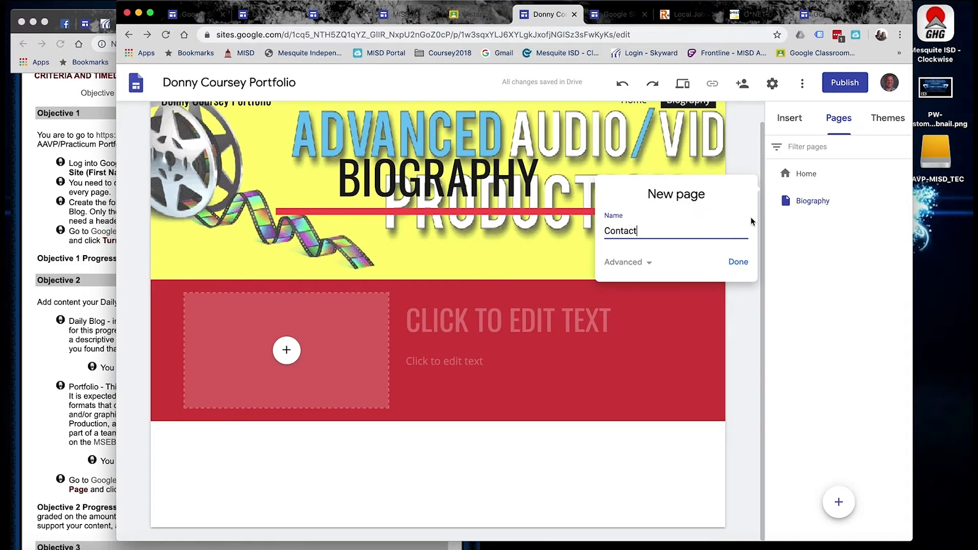
pyautogui.click(738, 263)
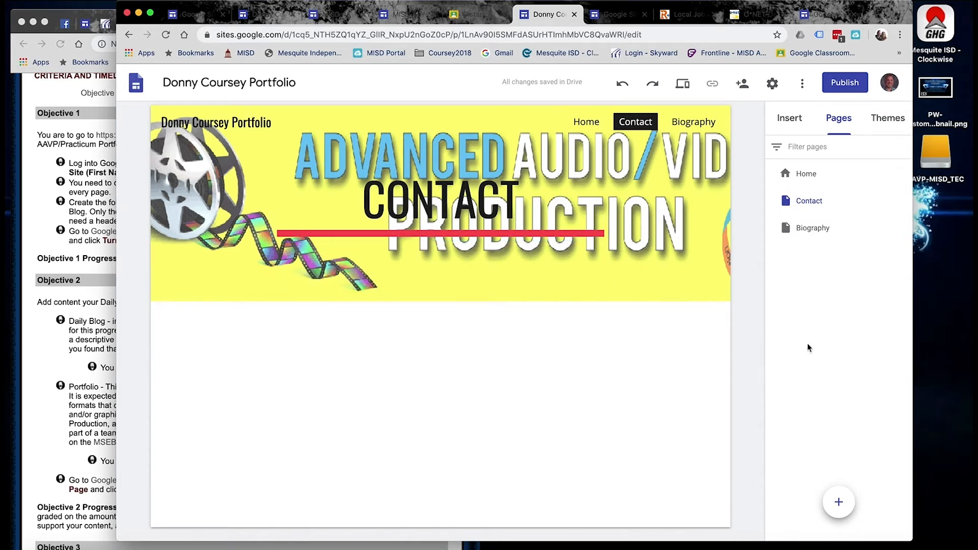
pyautogui.click(839, 502)
pyautogui.click(736, 262)
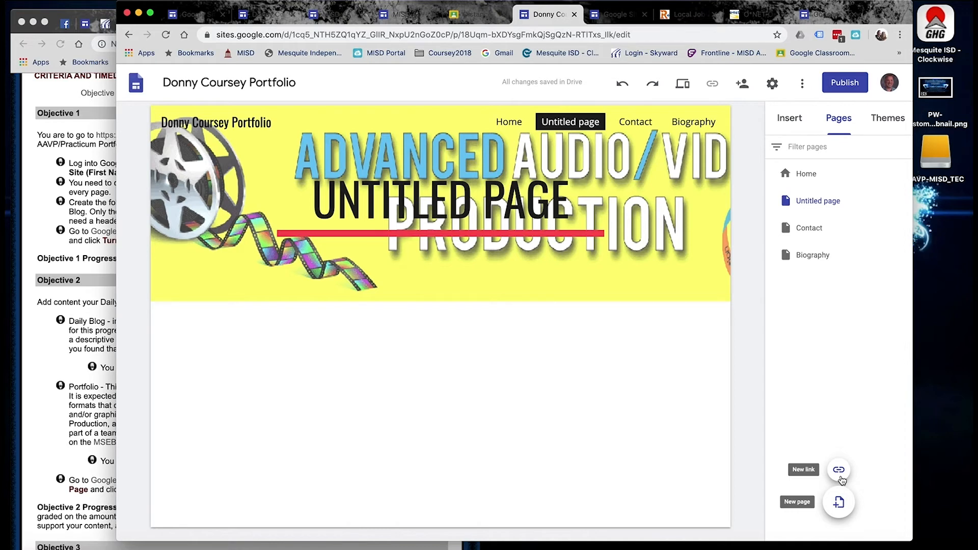
# Copy the course assignment URL and add it as a 'Portfolio Assignment Page' navigation link.
pyautogui.click(107, 224)
pyautogui.moveTo(270, 44); pyautogui.dragTo(161, 48)
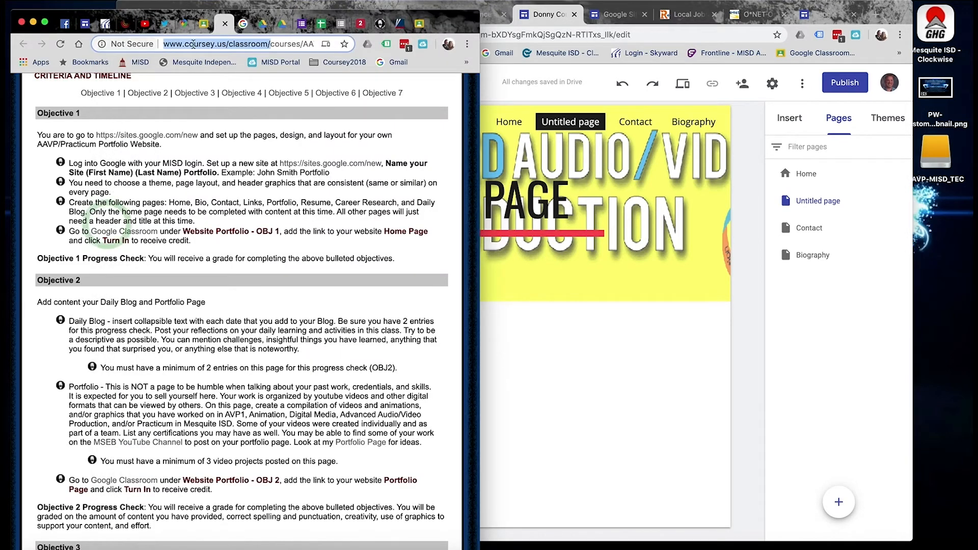
pyautogui.click(215, 44)
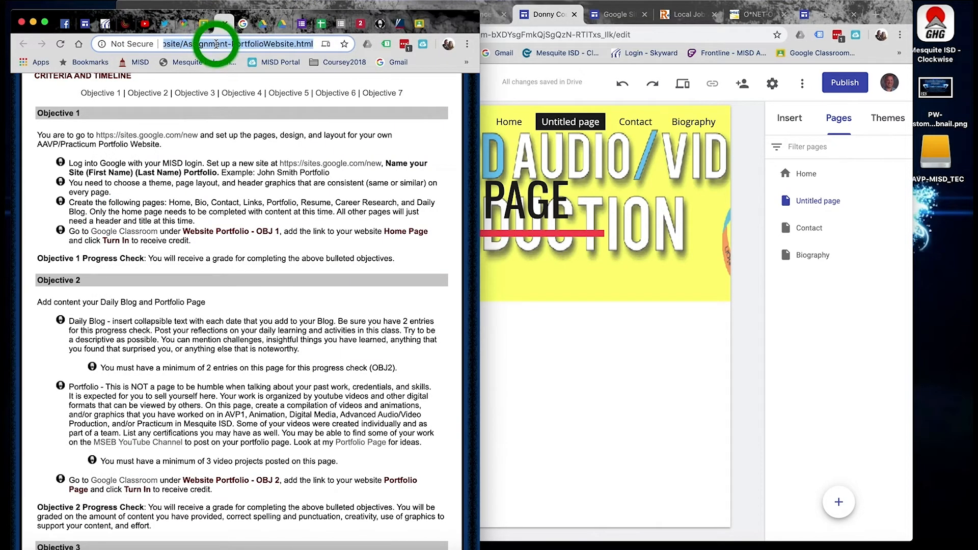
pyautogui.click(828, 368)
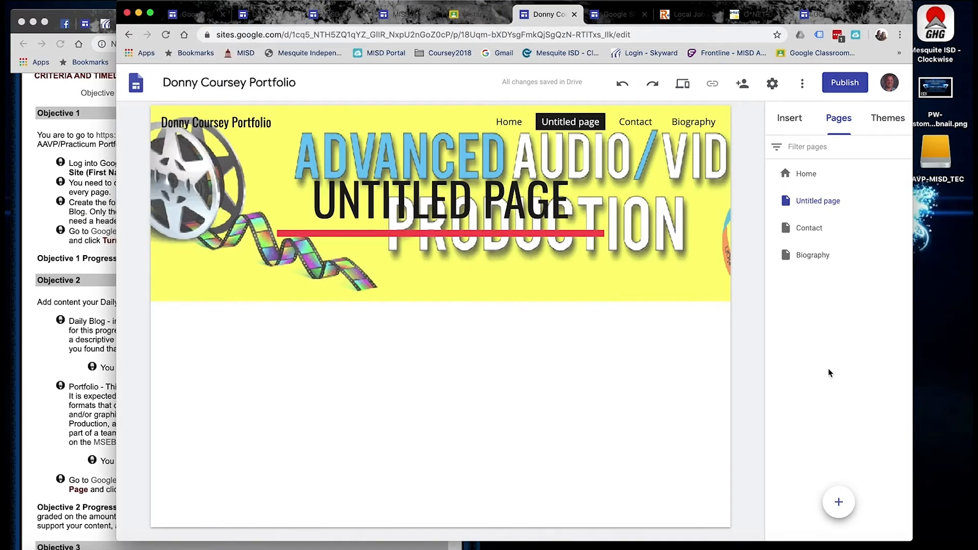
pyautogui.moveTo(840, 489)
pyautogui.click(838, 469)
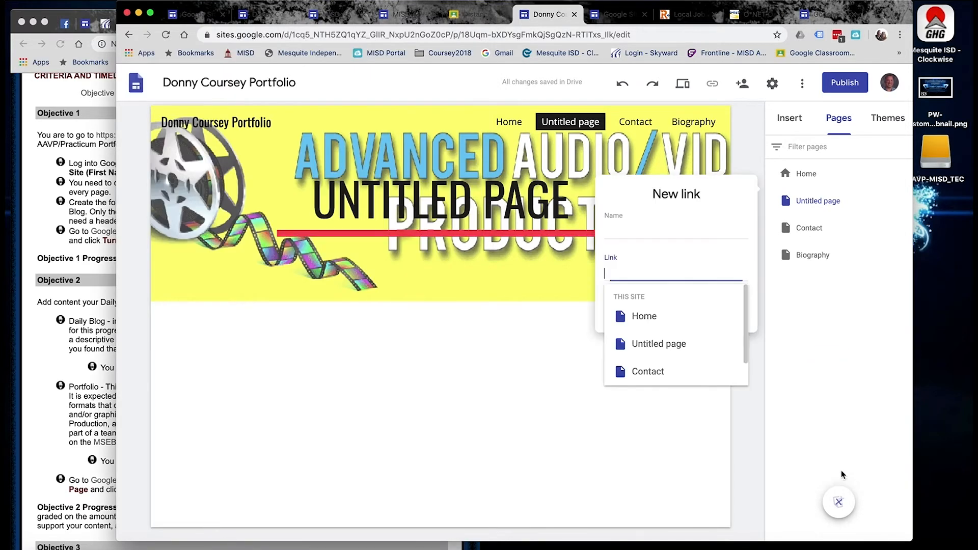
pyautogui.press('super+v')
pyautogui.write('P')
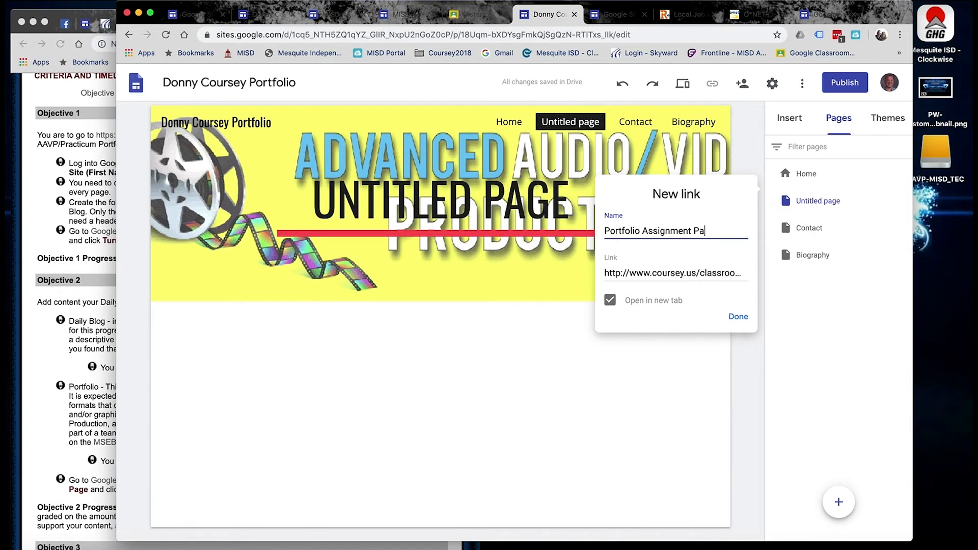
pyautogui.click(739, 316)
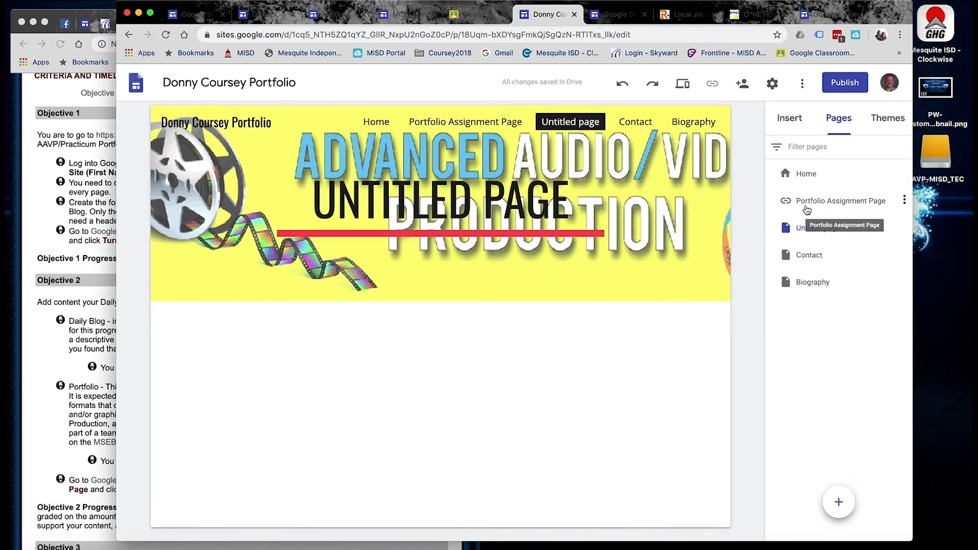
# Move the Portfolio Assignment Page link to the end of the page list and bring up the Untitled page's options.
pyautogui.moveTo(813, 208); pyautogui.dragTo(819, 286)
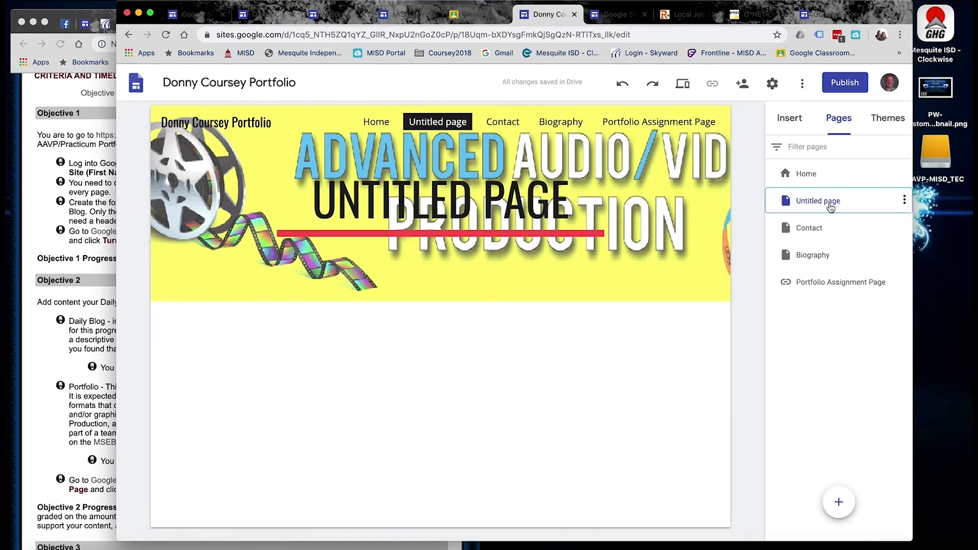
pyautogui.click(493, 192)
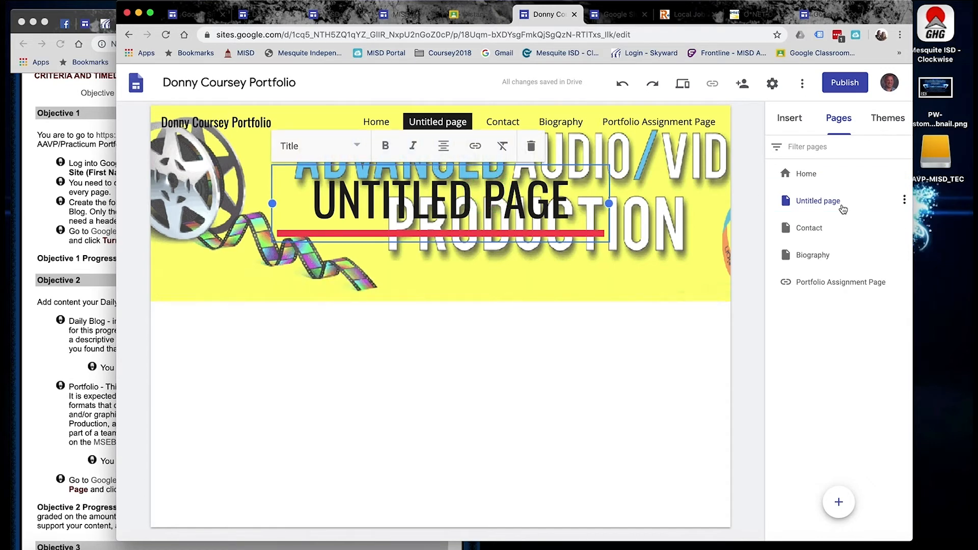
pyautogui.click(905, 200)
# Delete the Untitled page and add a new page named 'Resources'.
pyautogui.click(818, 340)
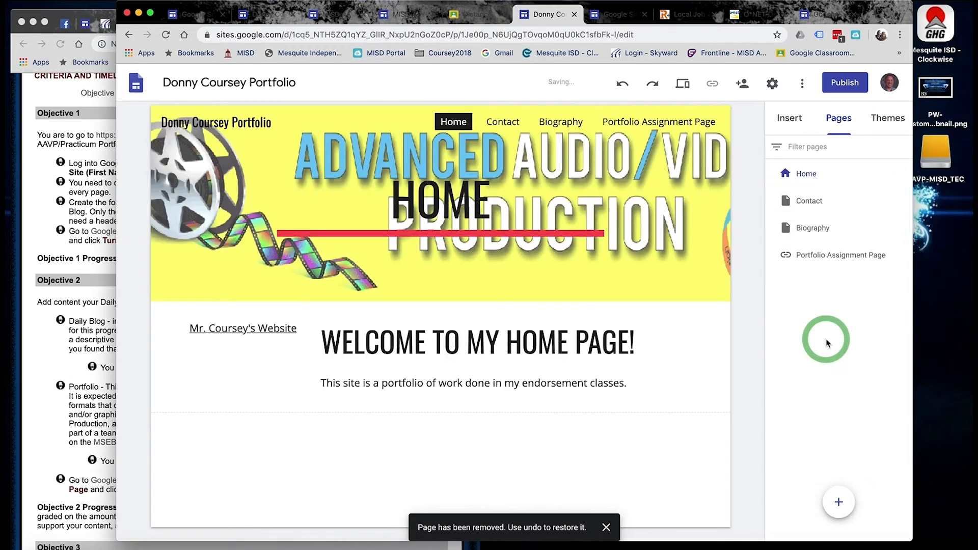
pyautogui.click(64, 197)
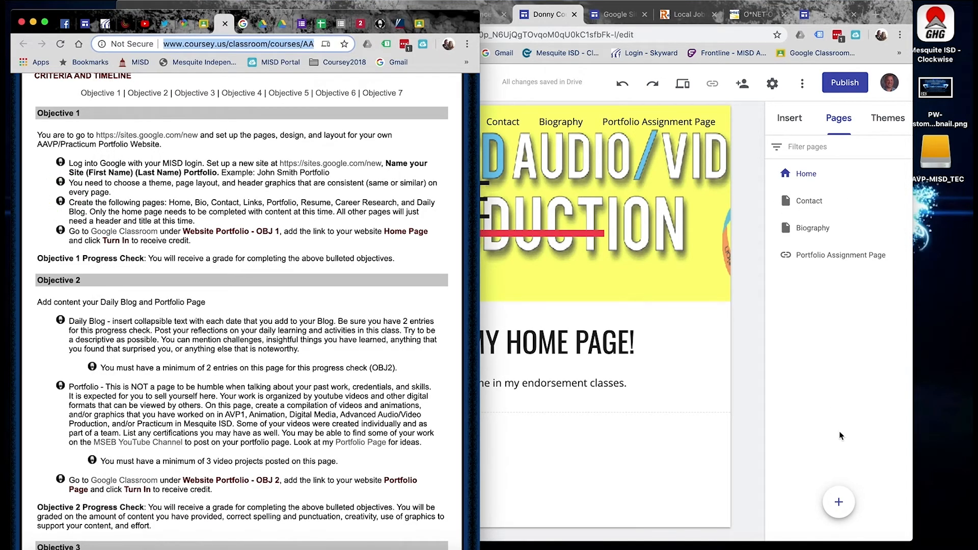
pyautogui.click(839, 504)
pyautogui.click(838, 502)
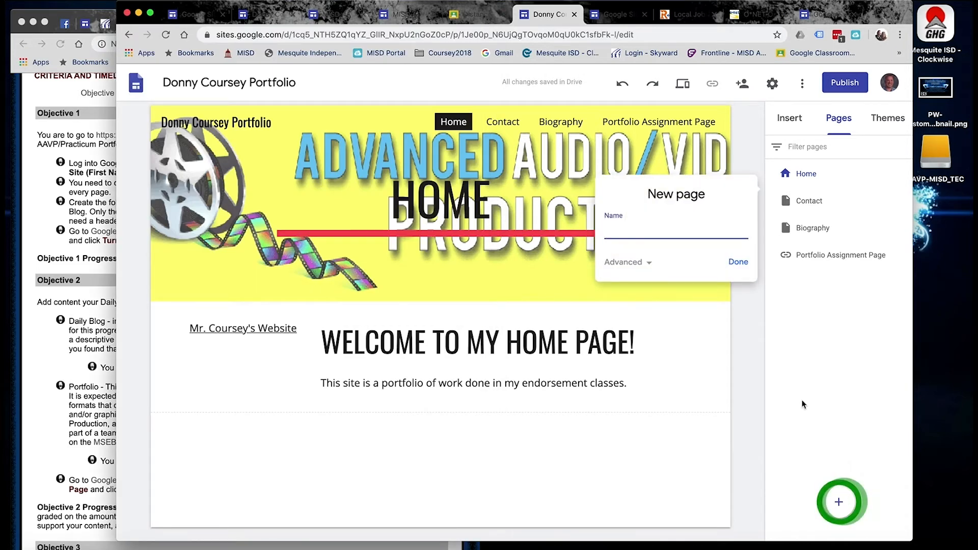
pyautogui.write('Resources')
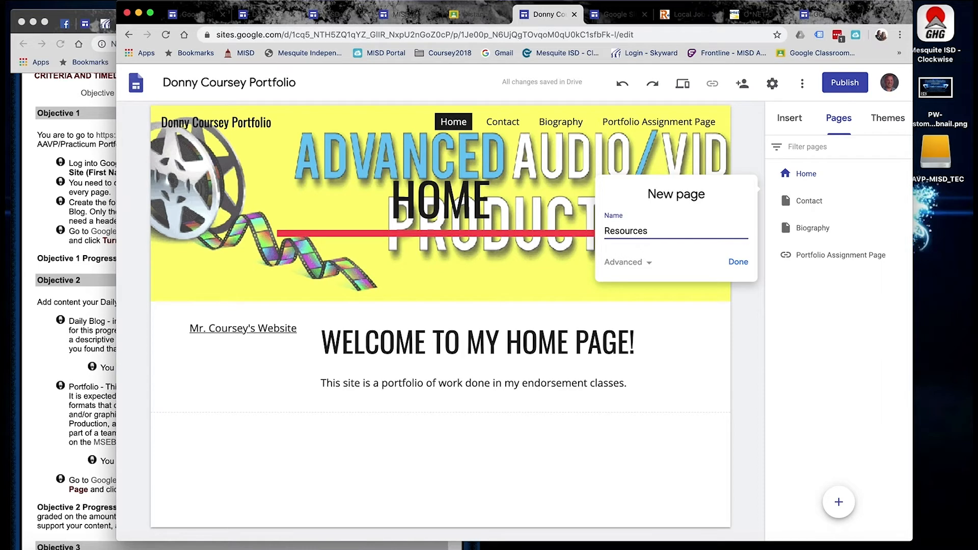
pyautogui.click(738, 262)
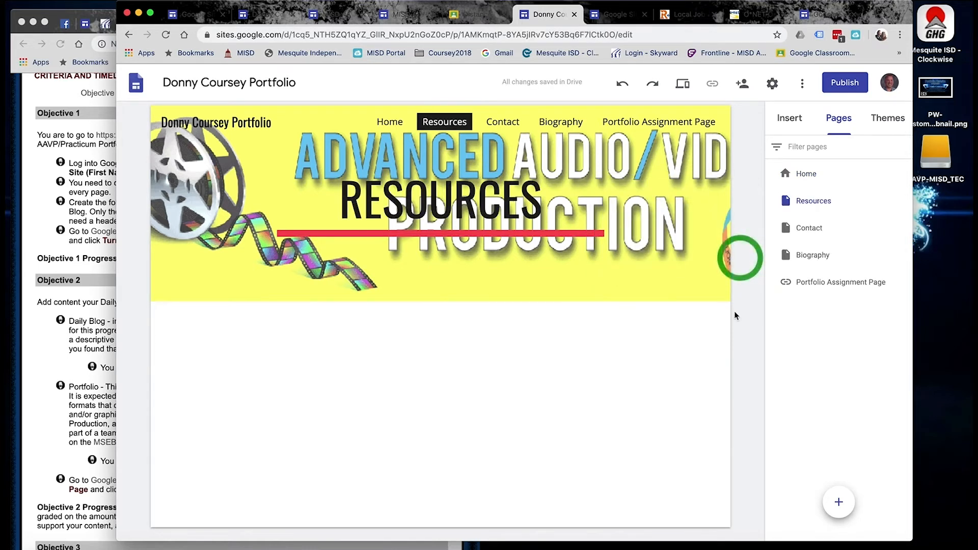
# Add 'Portfolio' and 'Resume' pages, checking the criteria document for required names.
pyautogui.click(839, 503)
pyautogui.click(66, 234)
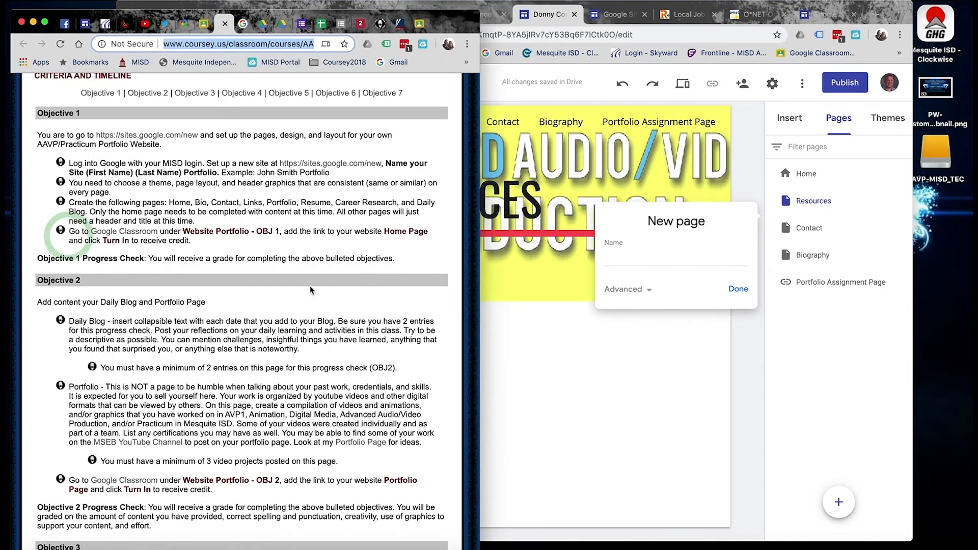
pyautogui.click(673, 247)
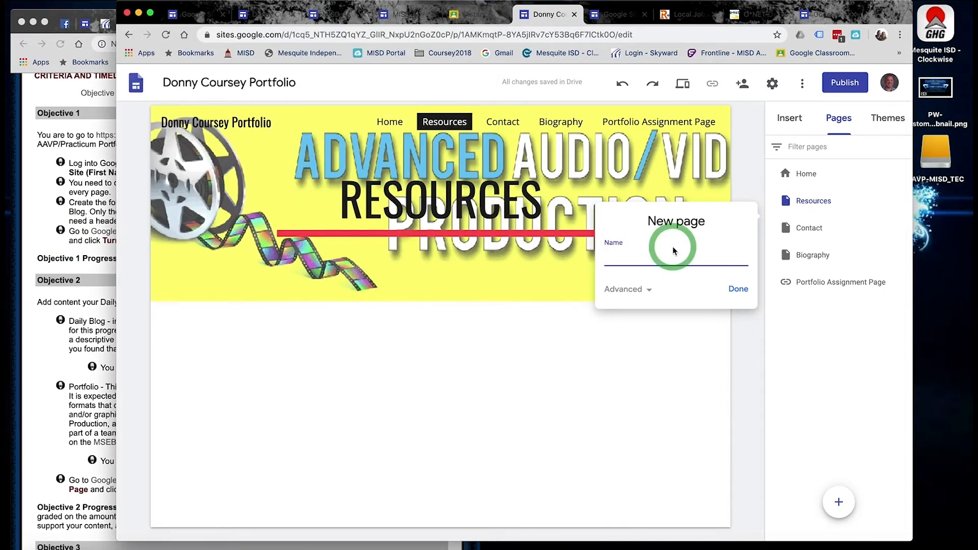
pyautogui.write('Portfolio')
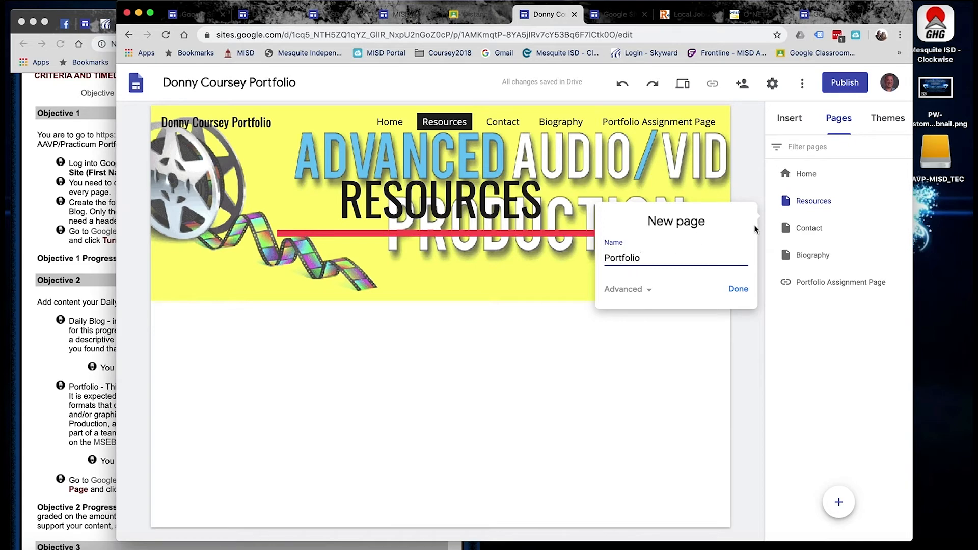
pyautogui.click(737, 288)
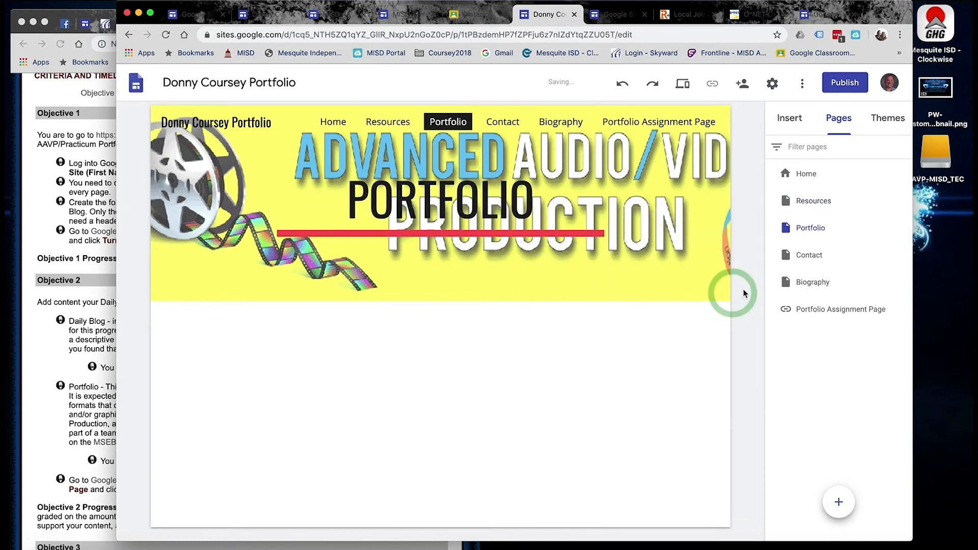
pyautogui.click(838, 503)
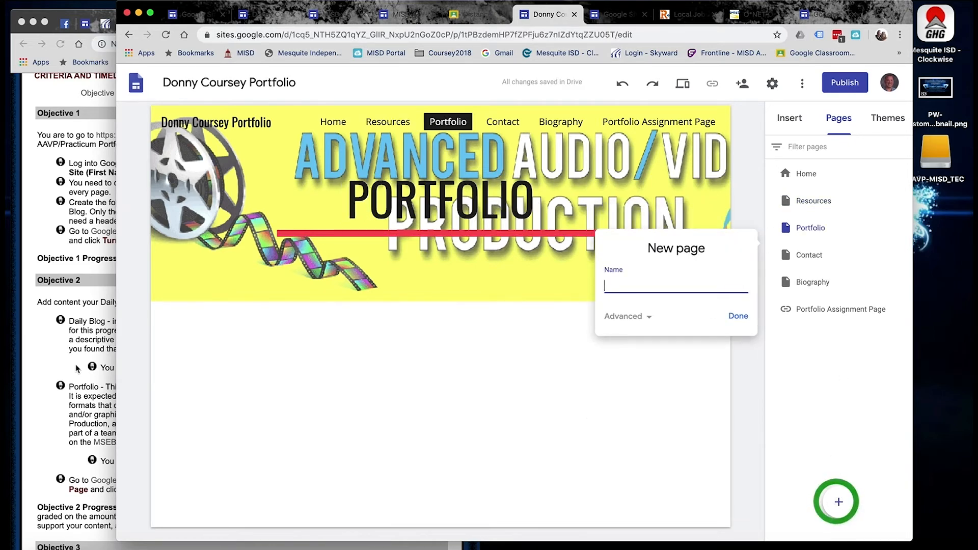
pyautogui.click(59, 340)
pyautogui.click(667, 275)
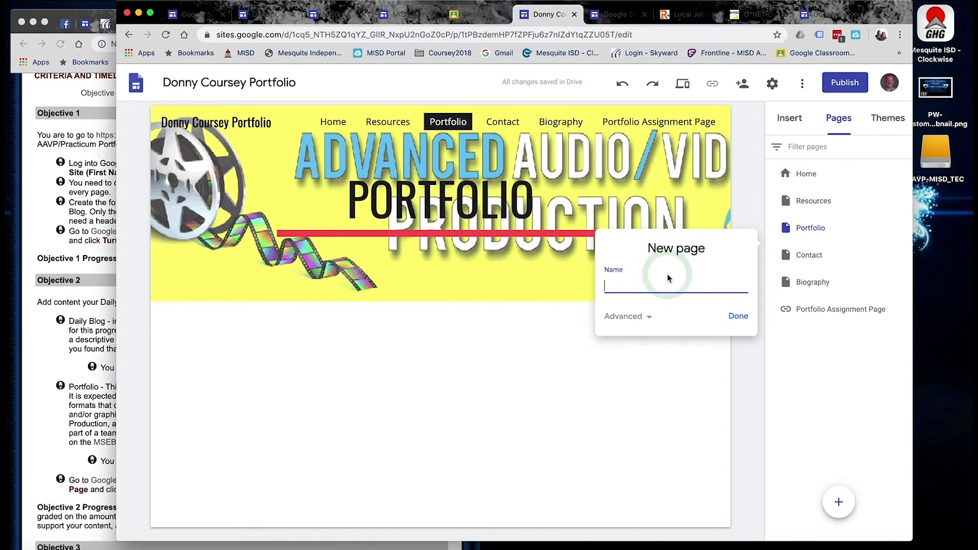
pyautogui.write('Resume')
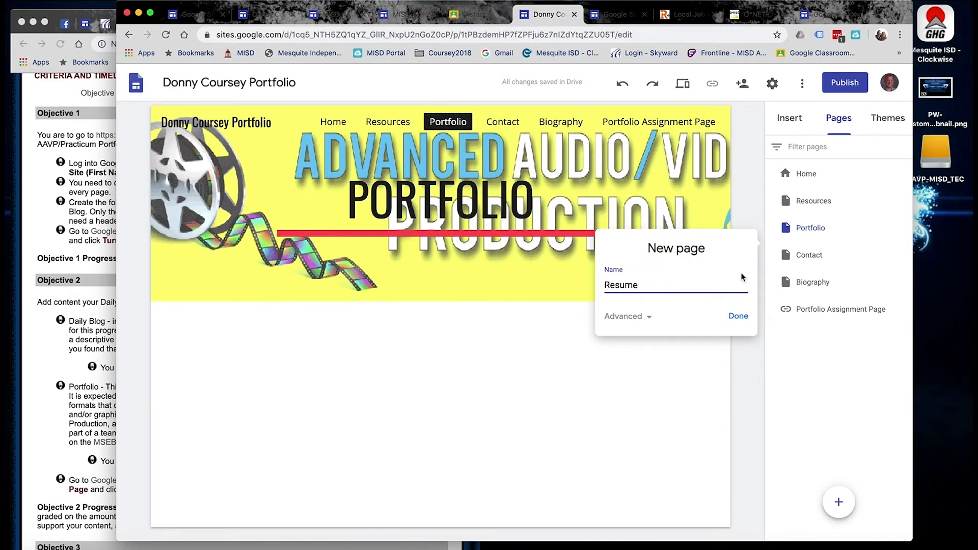
pyautogui.click(737, 328)
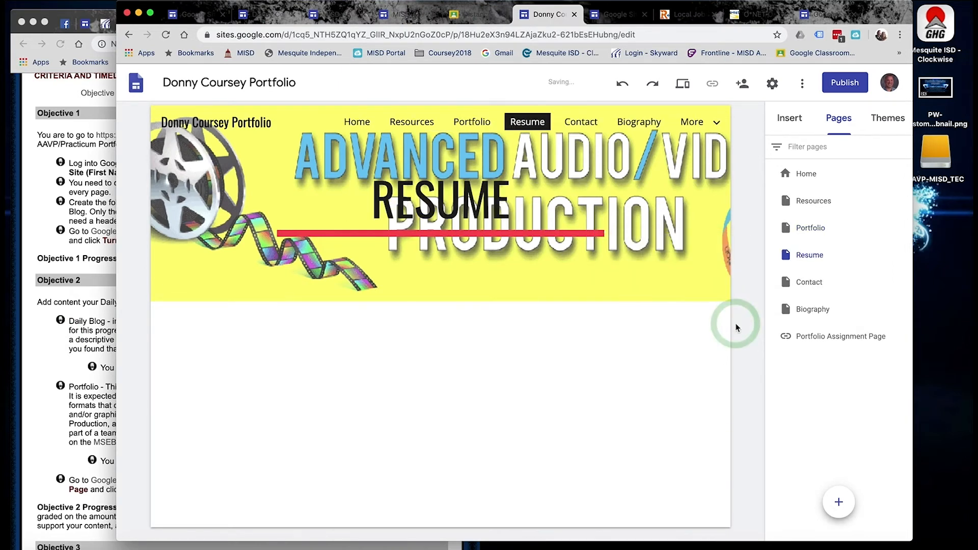
# Add 'Career Research' and 'Daily Blog' pages to the site.
pyautogui.click(838, 503)
pyautogui.click(55, 280)
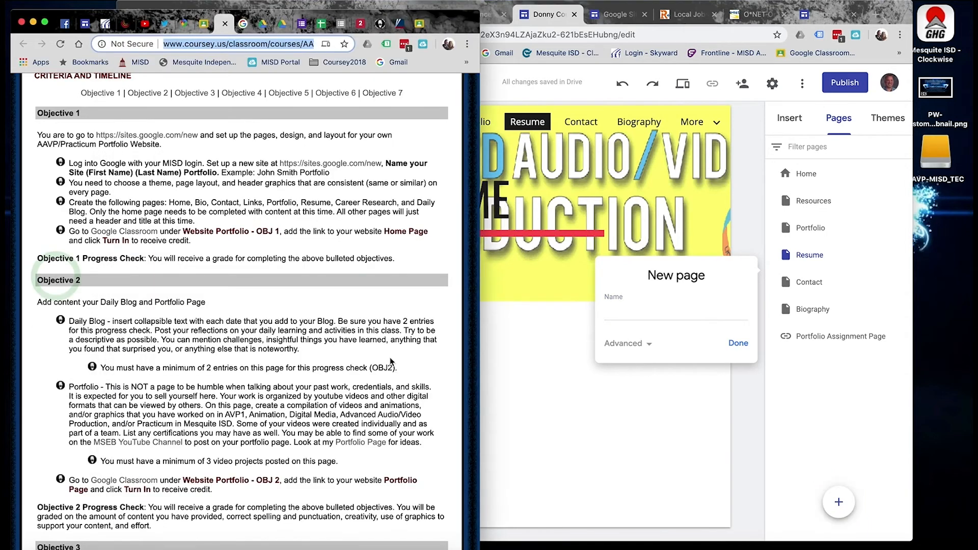
pyautogui.click(660, 307)
pyautogui.write('Career Research')
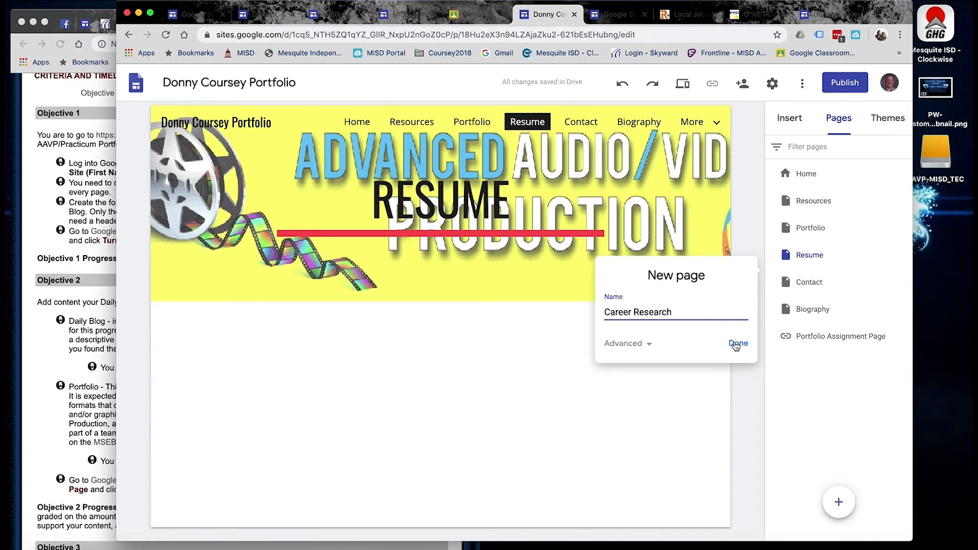
pyautogui.click(735, 344)
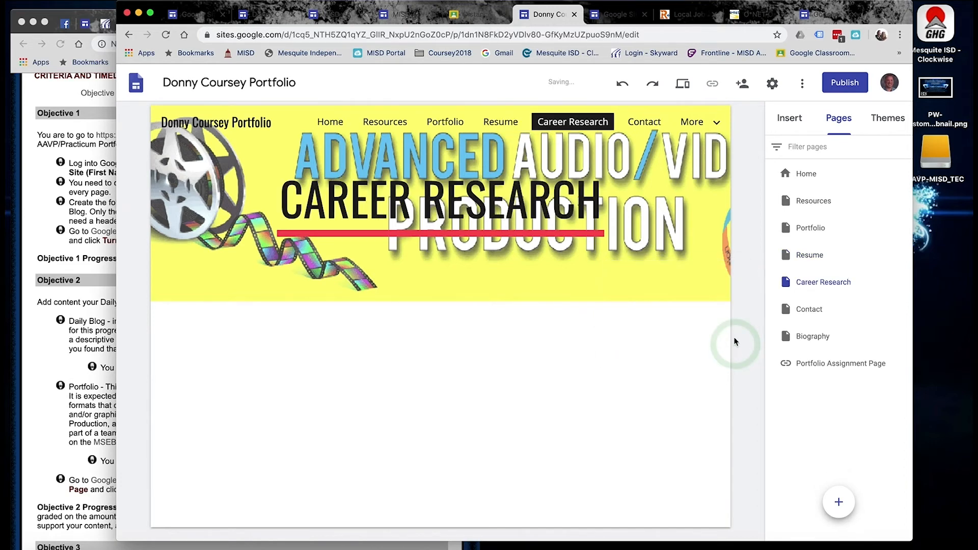
pyautogui.click(839, 500)
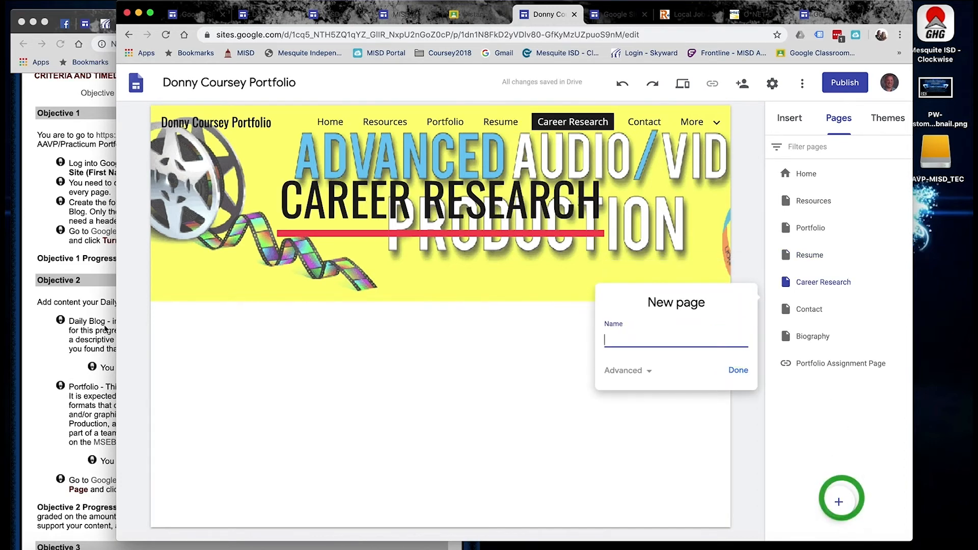
pyautogui.click(49, 218)
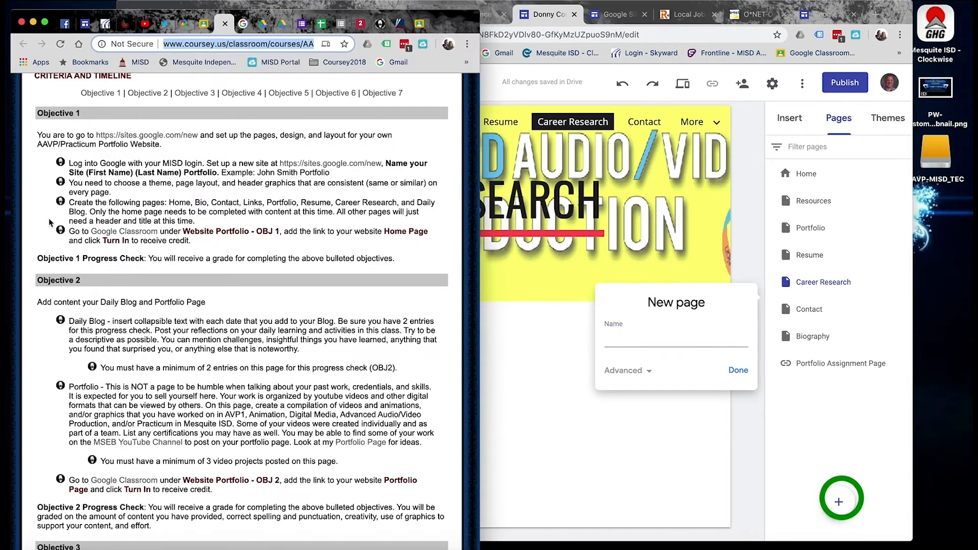
pyautogui.click(696, 337)
pyautogui.write('Daily Blog')
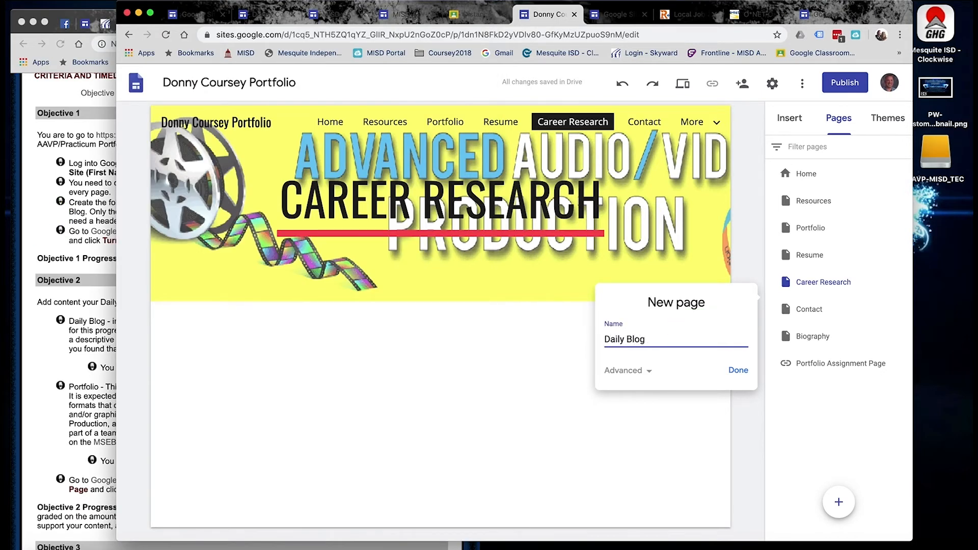
pyautogui.click(738, 370)
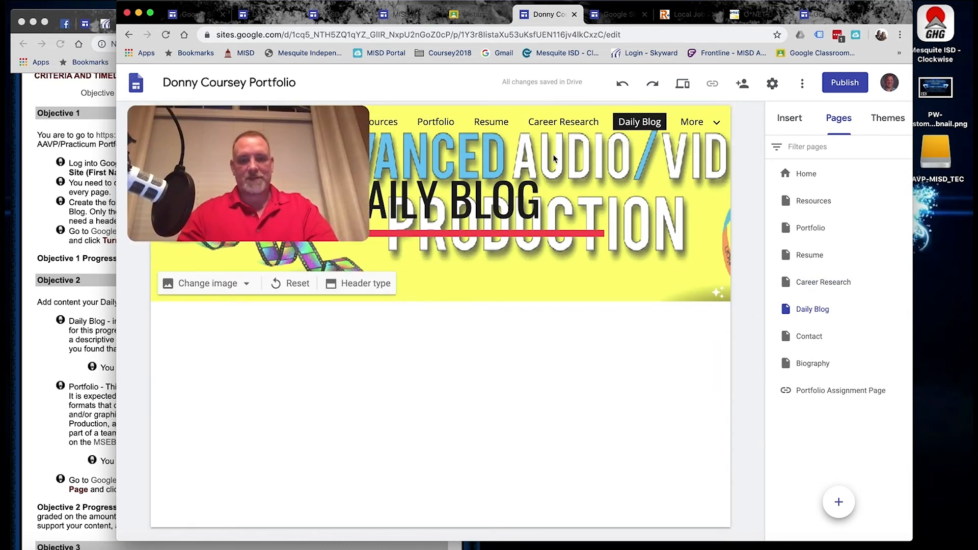
# Create a new untitled subpage under the Portfolio page.
pyautogui.click(904, 390)
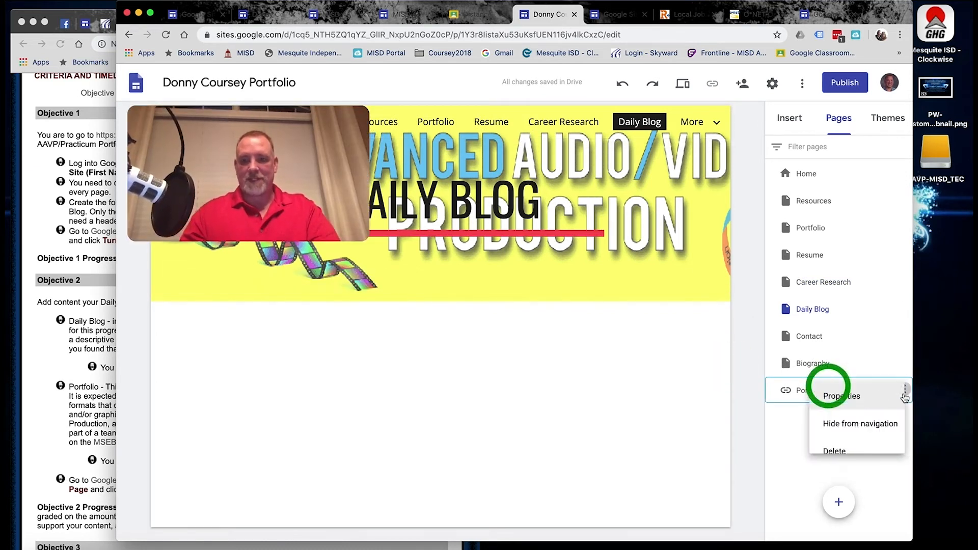
pyautogui.click(771, 385)
pyautogui.click(903, 228)
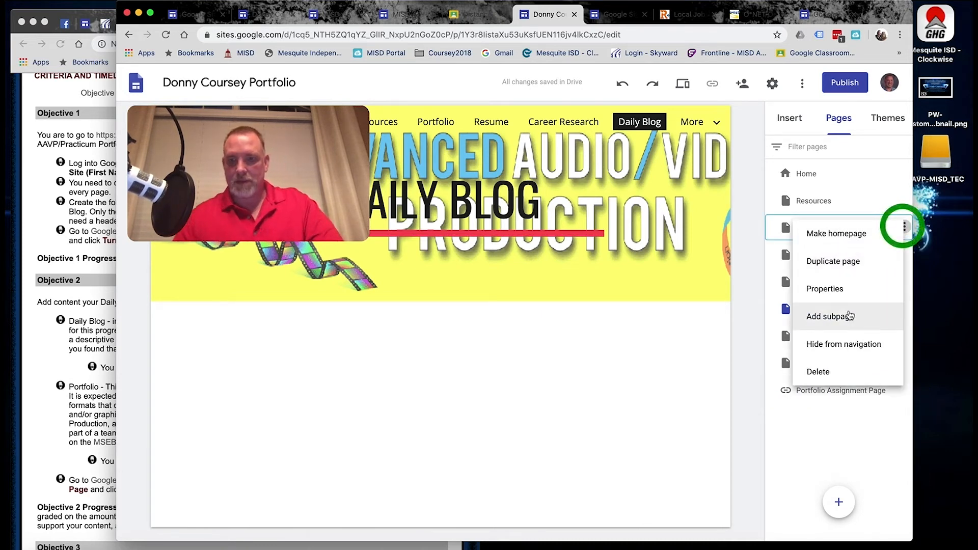
pyautogui.click(843, 323)
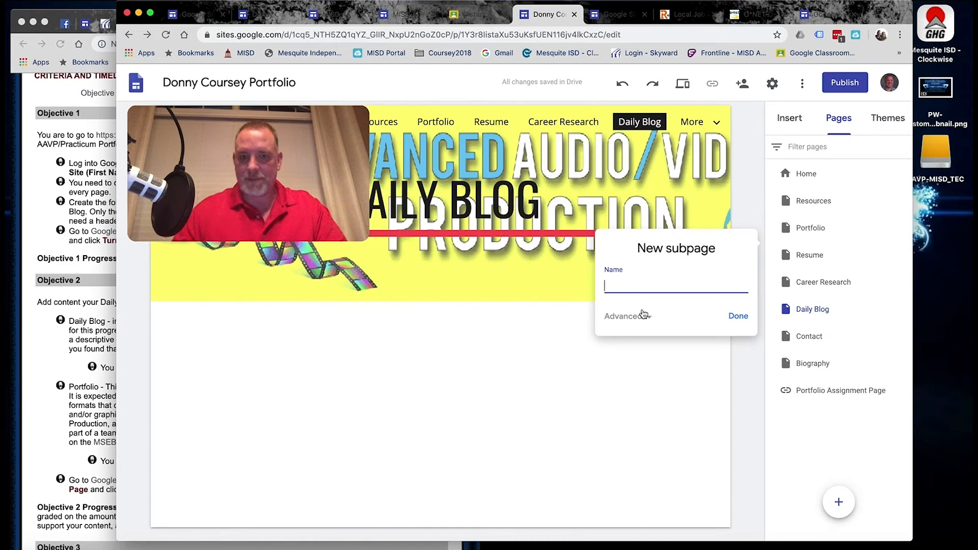
pyautogui.click(641, 316)
pyautogui.click(642, 287)
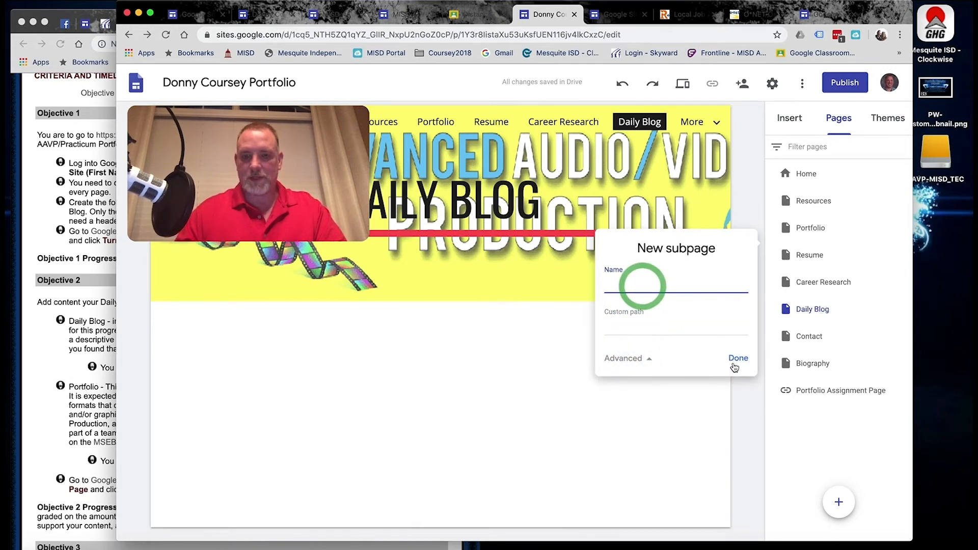
pyautogui.click(736, 358)
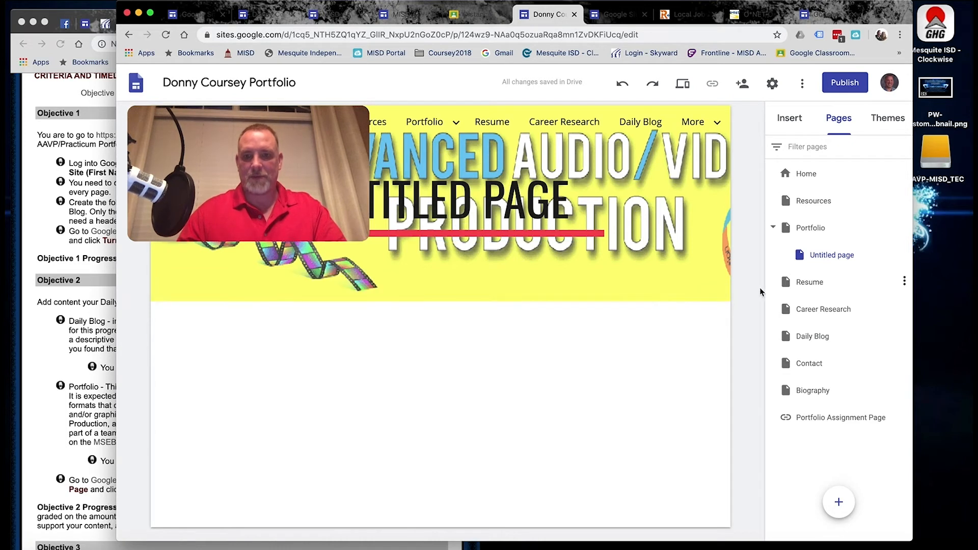
# Nest the Portfolio Assignment Page link under Portfolio and delete the untitled subpage.
pyautogui.click(910, 252)
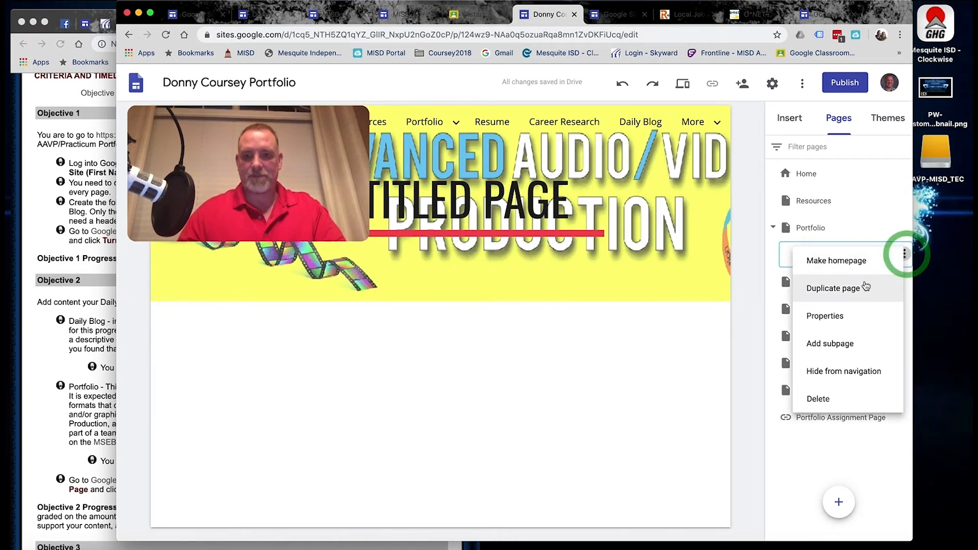
pyautogui.click(841, 435)
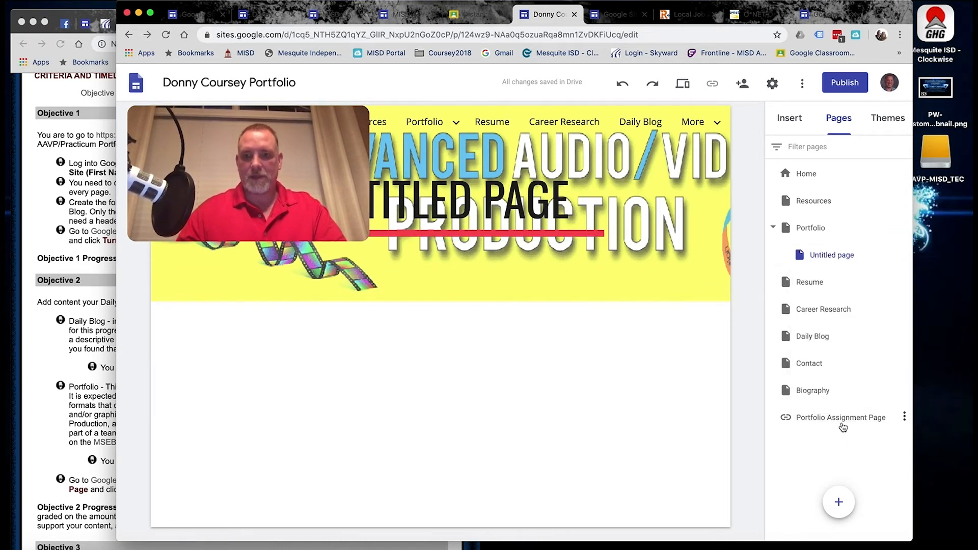
pyautogui.moveTo(842, 417); pyautogui.dragTo(864, 250)
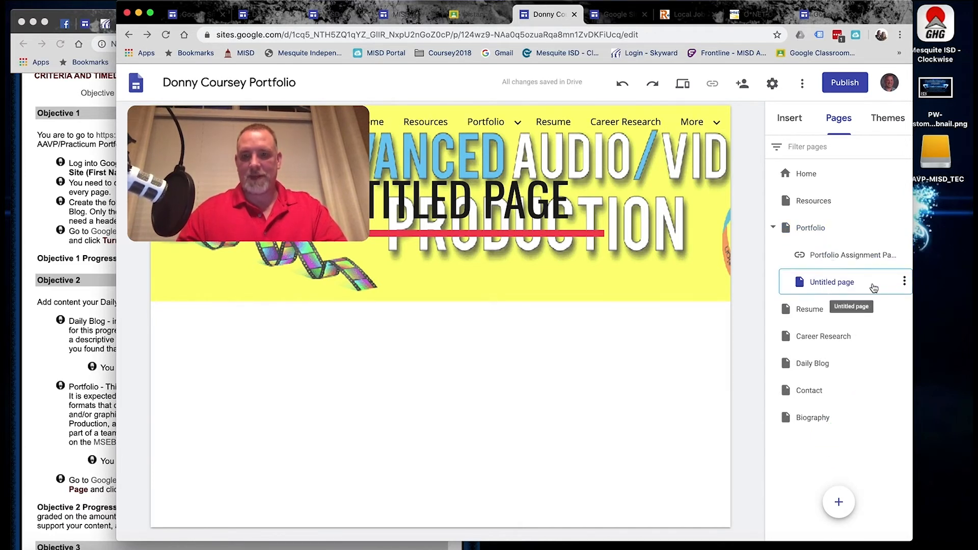
pyautogui.click(904, 281)
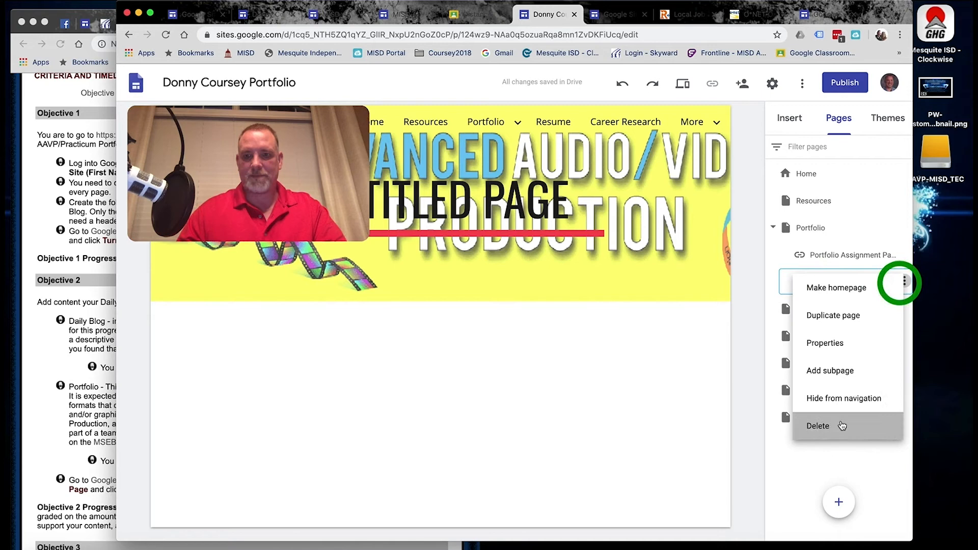
pyautogui.click(840, 425)
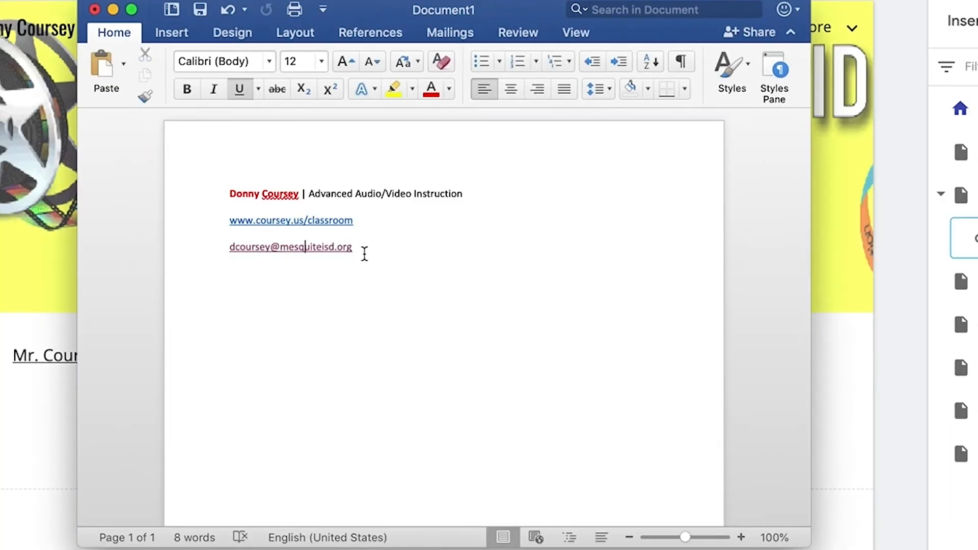
# Paste the teacher's name, 'Advanced Audio/Video Instruction' title, website and e-mail lines after the home page intro.
pyautogui.moveTo(365, 253); pyautogui.dragTo(235, 197)
pyautogui.press('super+c')
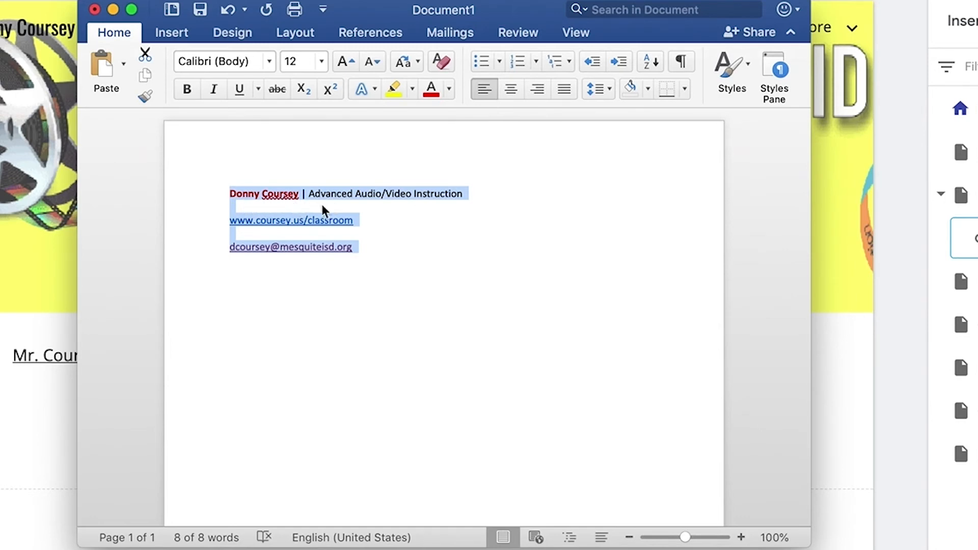
pyautogui.click(47, 487)
pyautogui.click(428, 442)
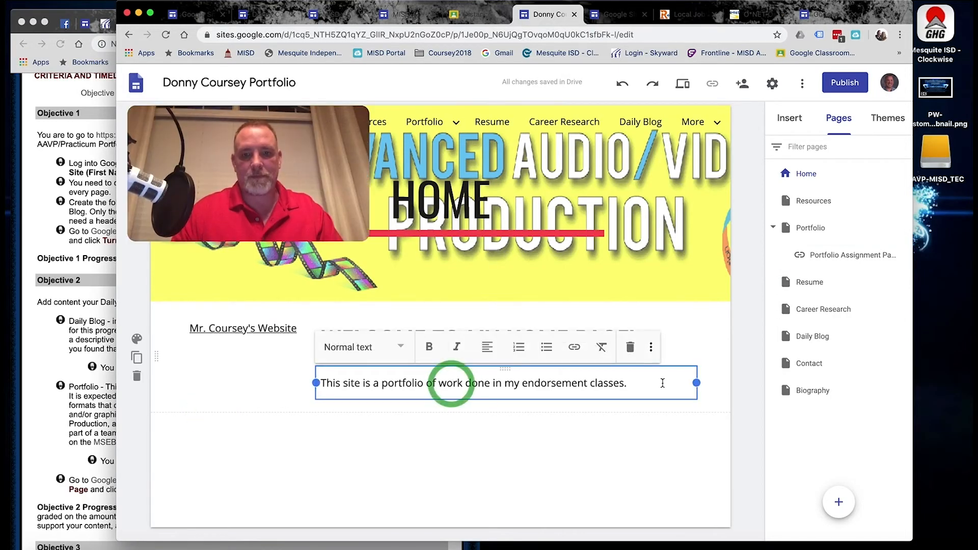
pyautogui.click(662, 383)
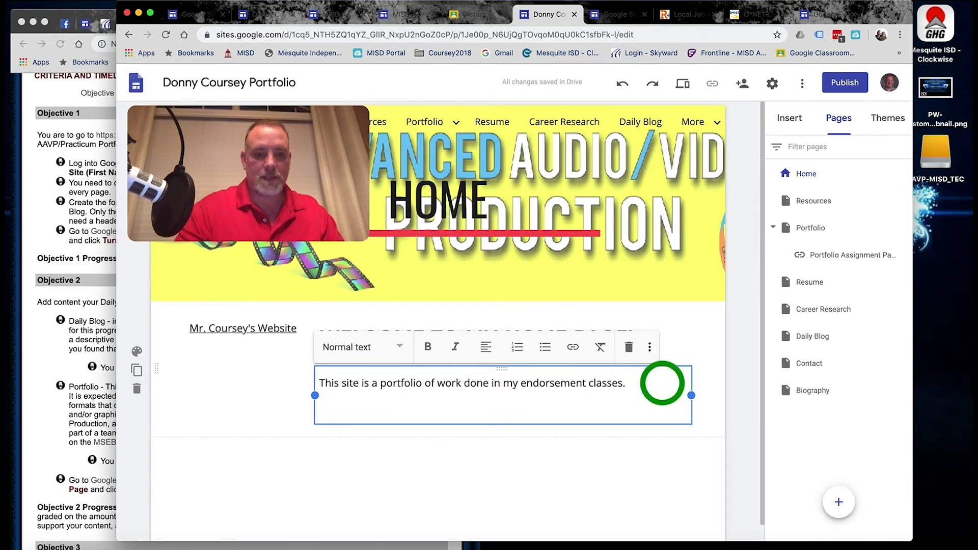
pyautogui.press('super+v')
pyautogui.scroll(-2, 622, 421)
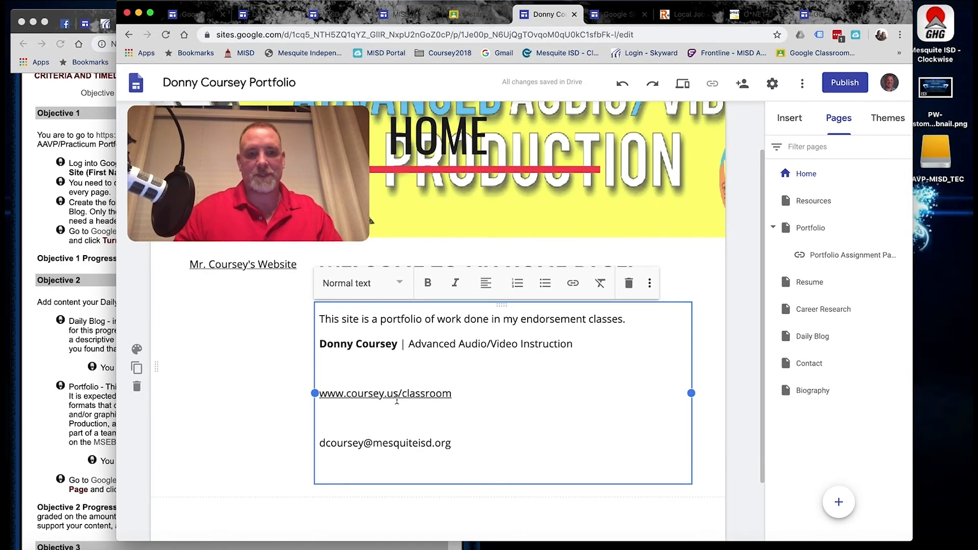
pyautogui.press('BackSpace')
# Turn the e-mail address into a link and review the assignment's home page requirements.
pyautogui.moveTo(452, 443); pyautogui.dragTo(320, 441)
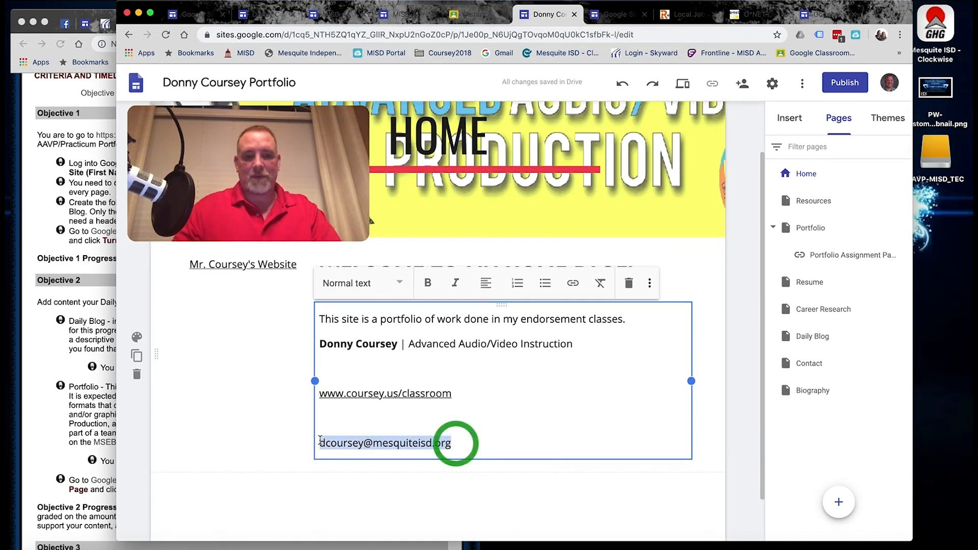
pyautogui.click(576, 287)
pyautogui.click(512, 437)
pyautogui.click(507, 372)
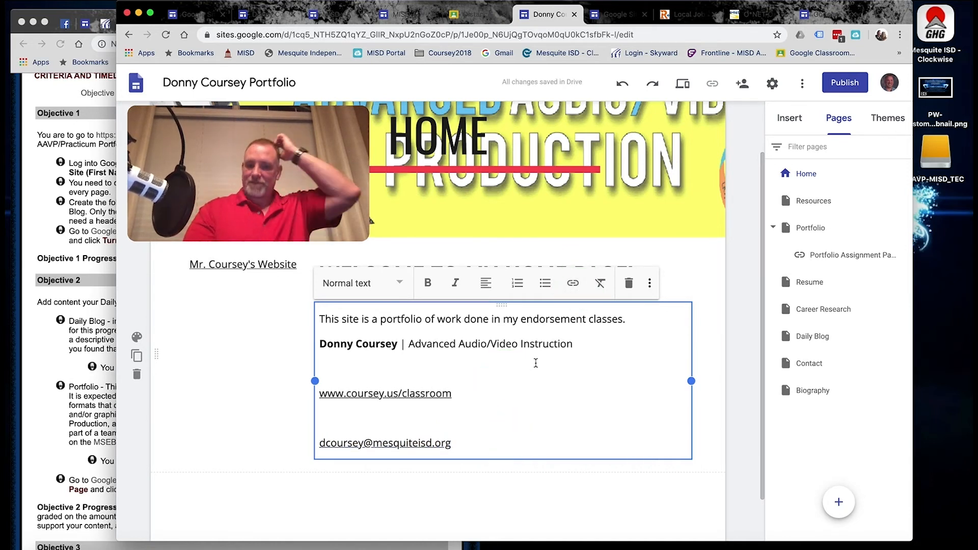
pyautogui.click(68, 213)
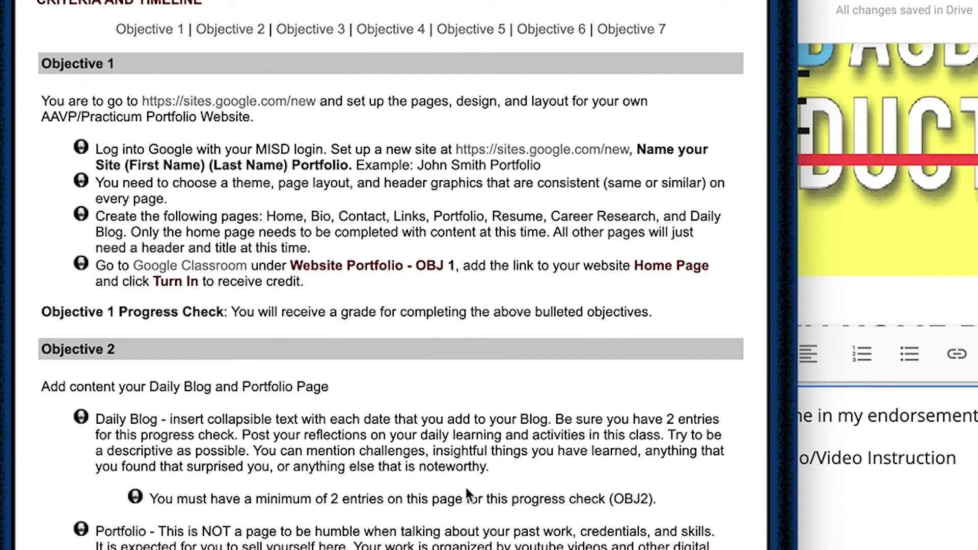
pyautogui.click(950, 537)
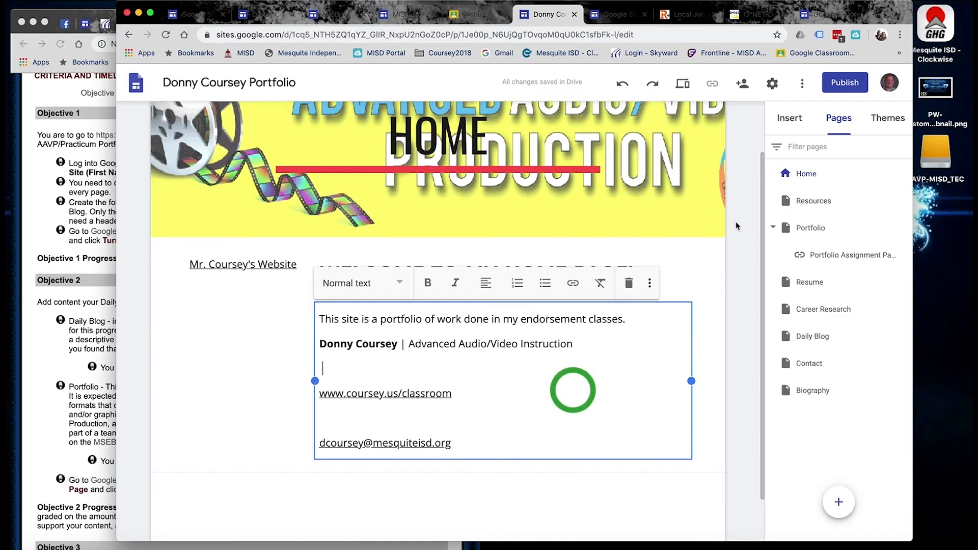
pyautogui.click(64, 180)
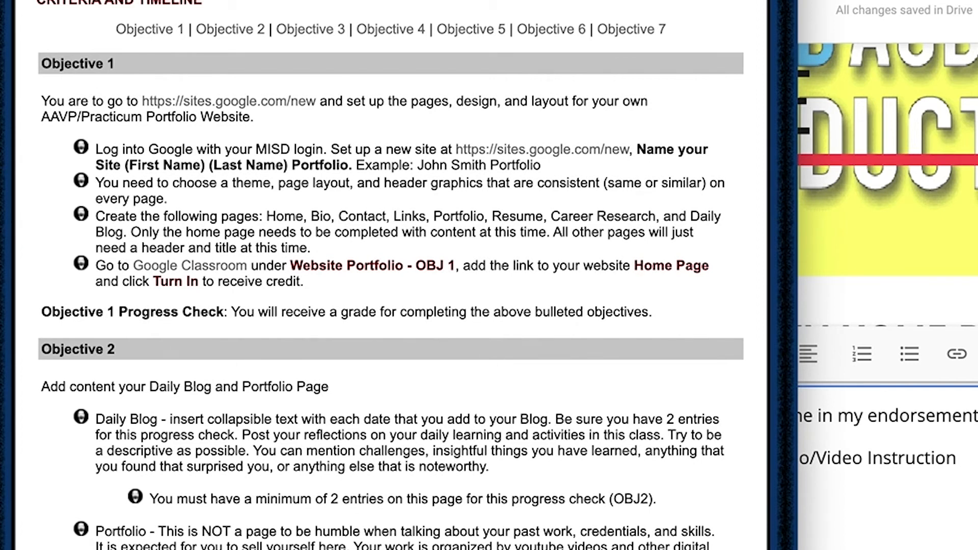
pyautogui.click(671, 338)
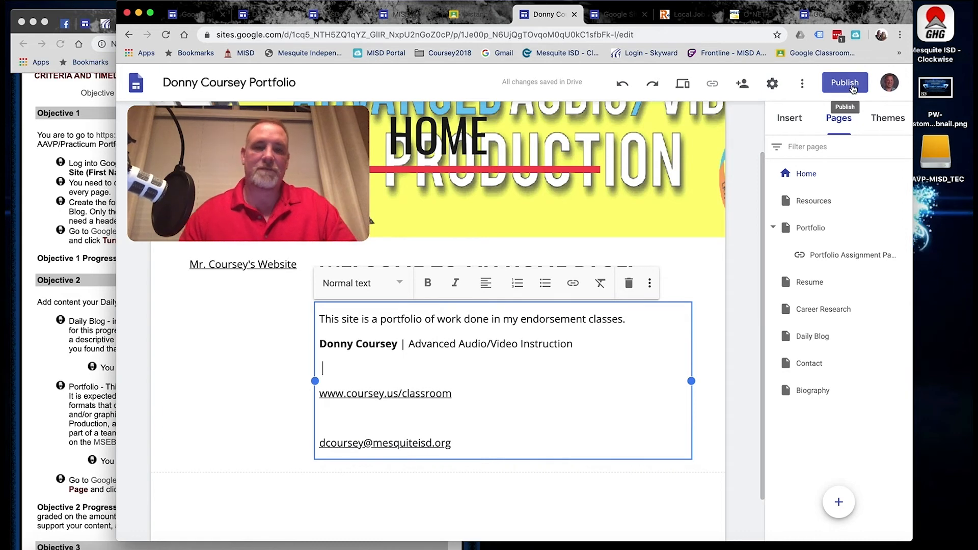
# Set the published site's visibility to 'Anyone can find and view' and save it.
pyautogui.click(697, 191)
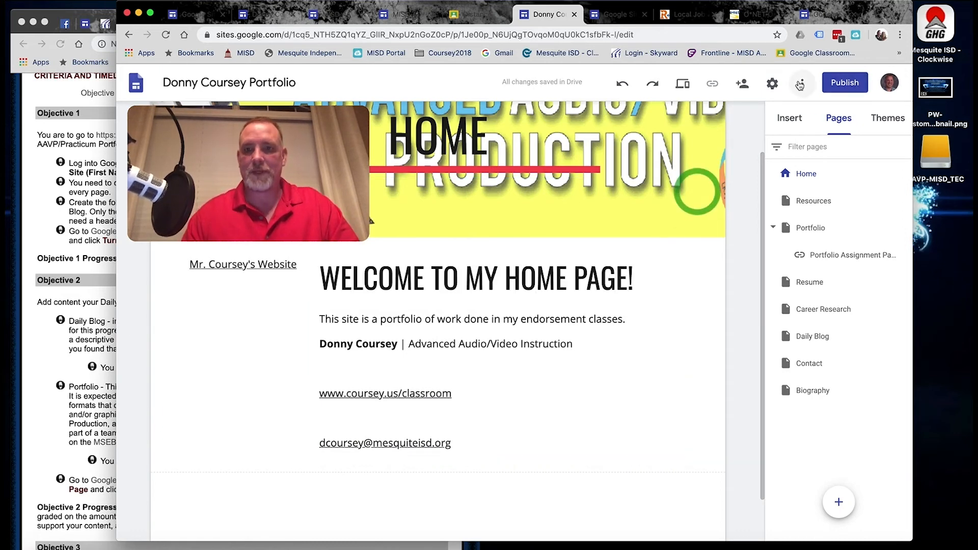
pyautogui.click(800, 84)
pyautogui.click(801, 84)
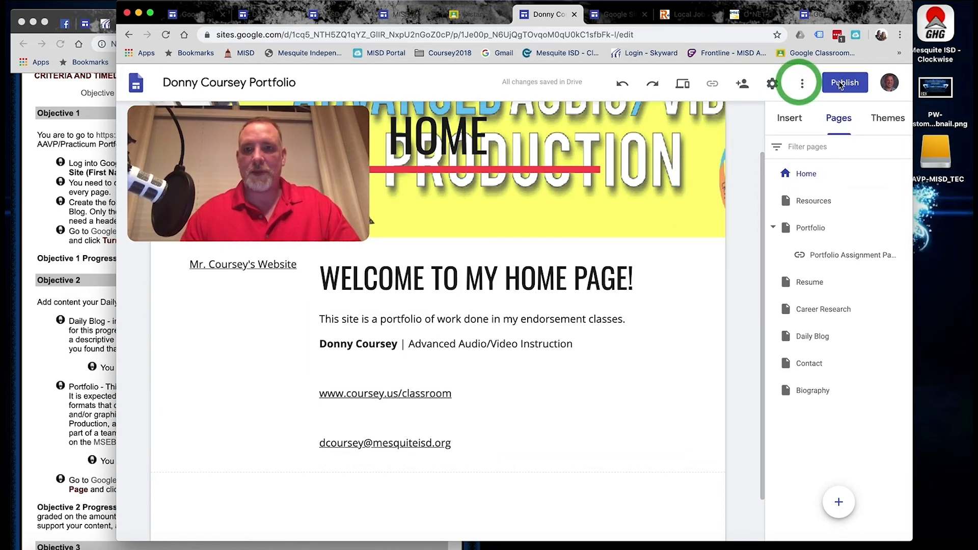
pyautogui.click(841, 84)
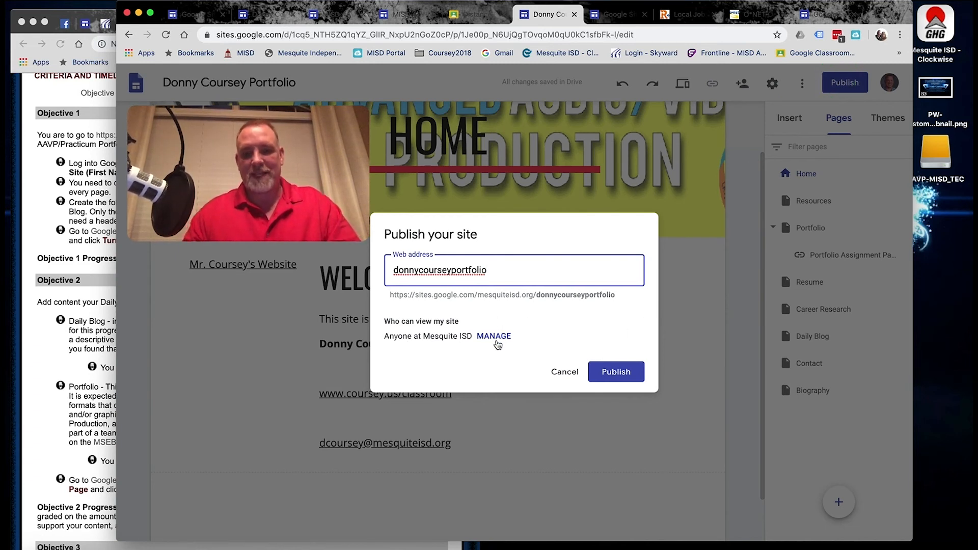
pyautogui.click(494, 337)
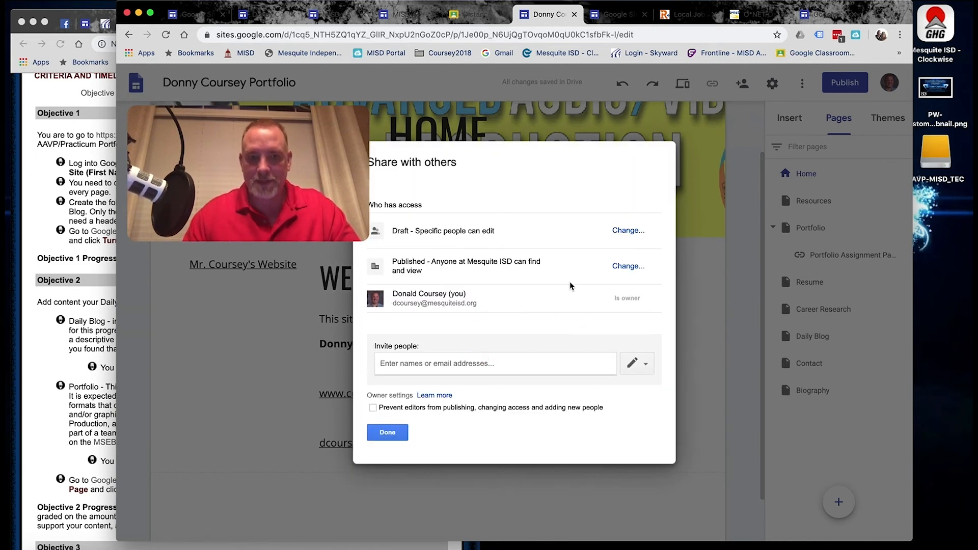
pyautogui.click(616, 266)
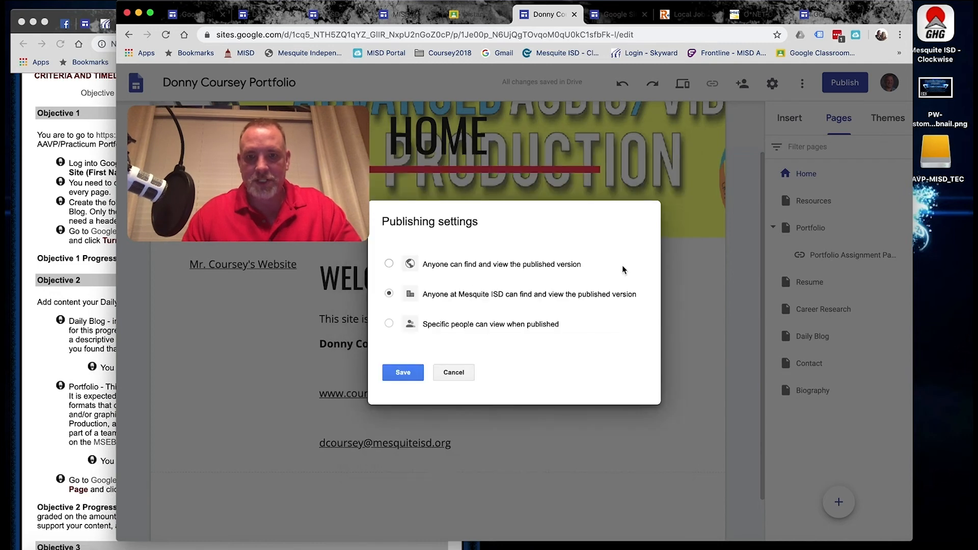
pyautogui.click(446, 264)
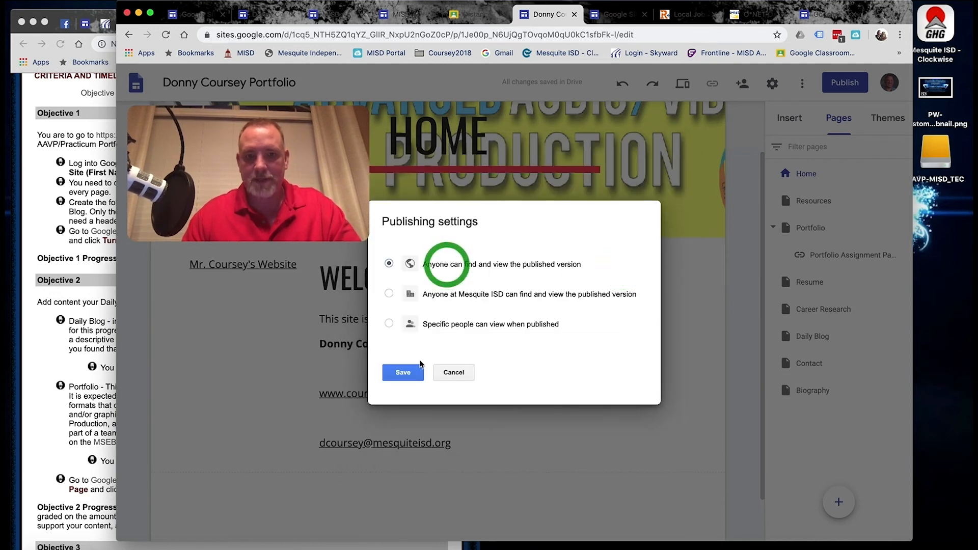
pyautogui.click(403, 373)
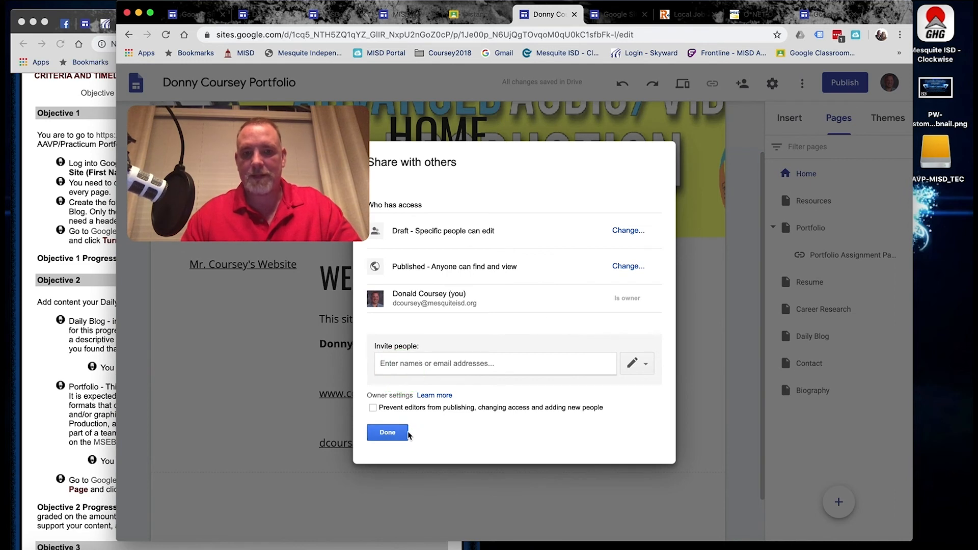
pyautogui.click(406, 433)
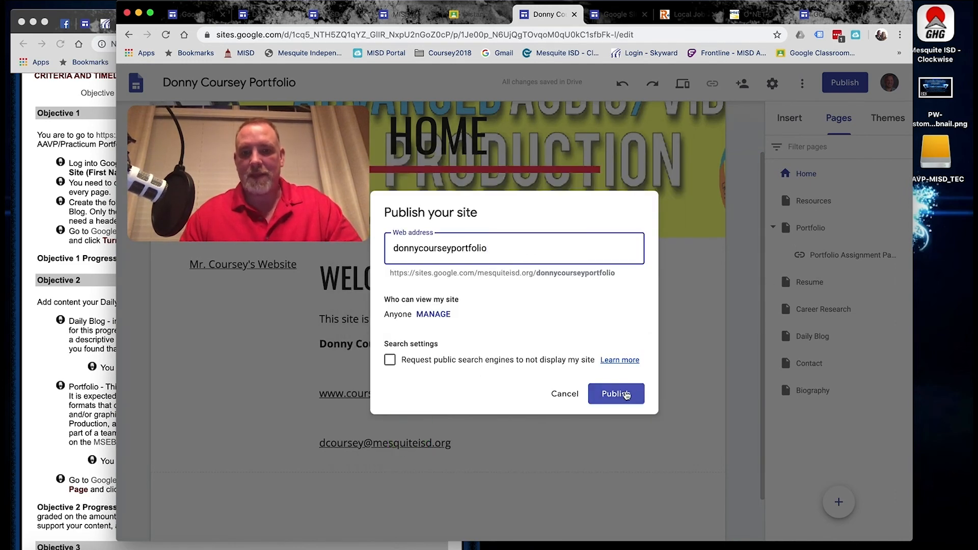
# Publish the portfolio site at its public web address.
pyautogui.click(626, 394)
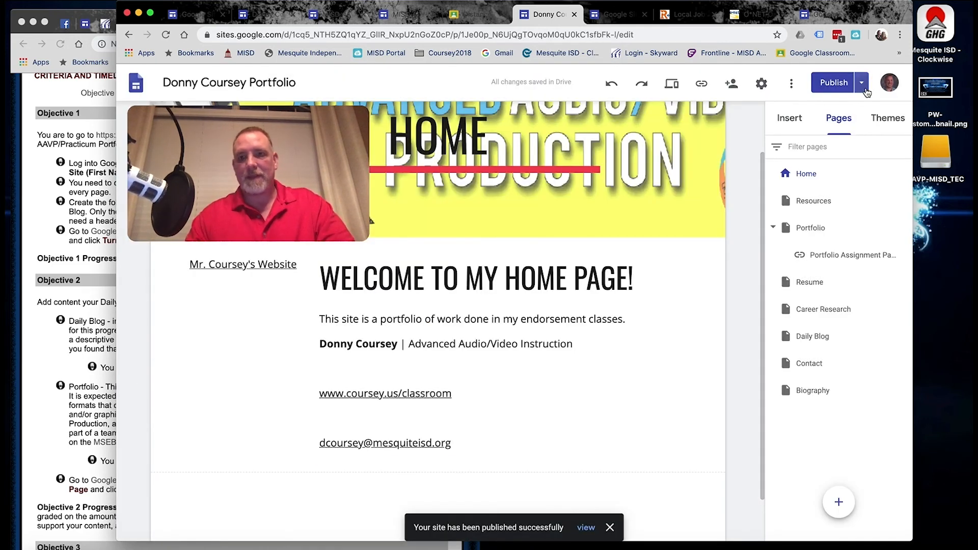
pyautogui.click(861, 83)
pyautogui.click(863, 85)
pyautogui.click(863, 84)
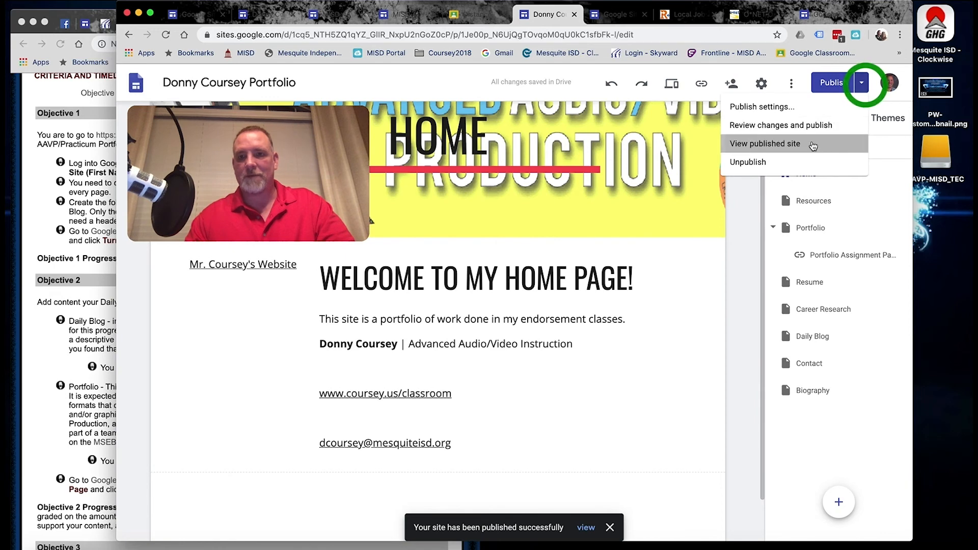
# View the live site, browsing Resume, Career Research, Daily Blog, Contact, Resources and Home pages.
pyautogui.click(813, 145)
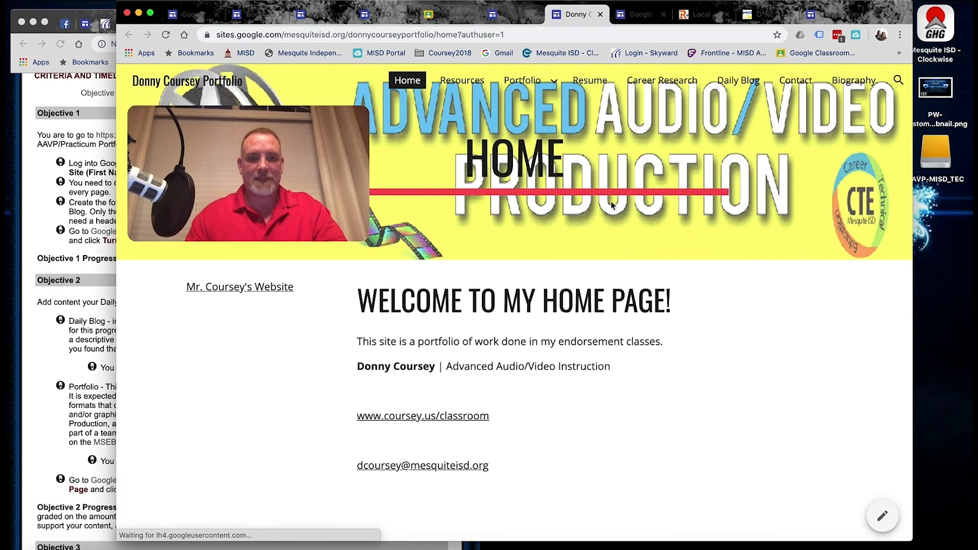
pyautogui.click(587, 82)
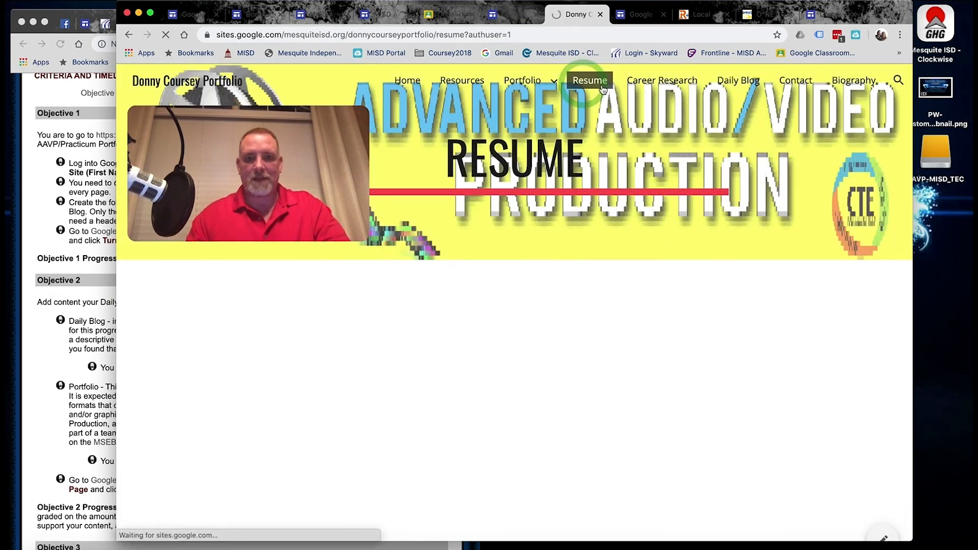
pyautogui.click(664, 82)
pyautogui.click(741, 85)
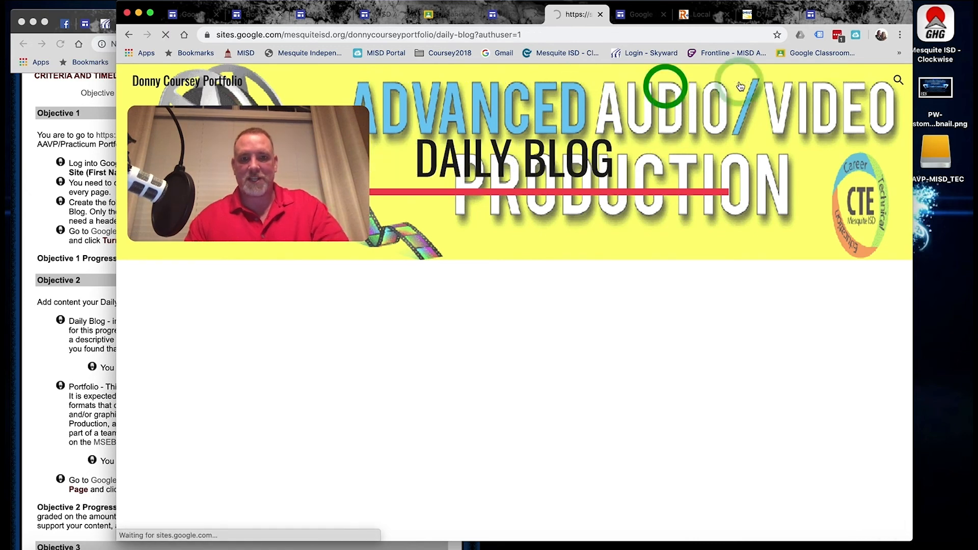
pyautogui.click(809, 84)
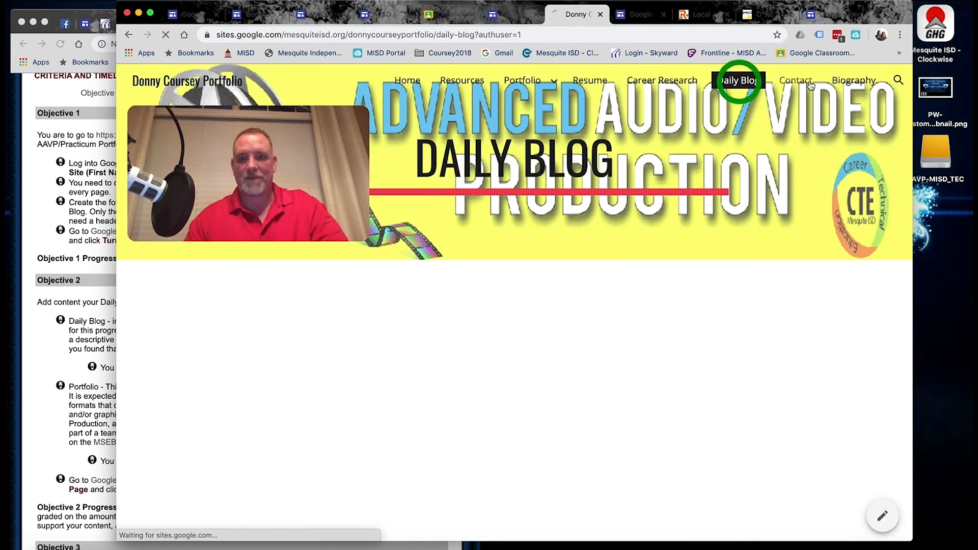
pyautogui.click(444, 83)
pyautogui.click(404, 82)
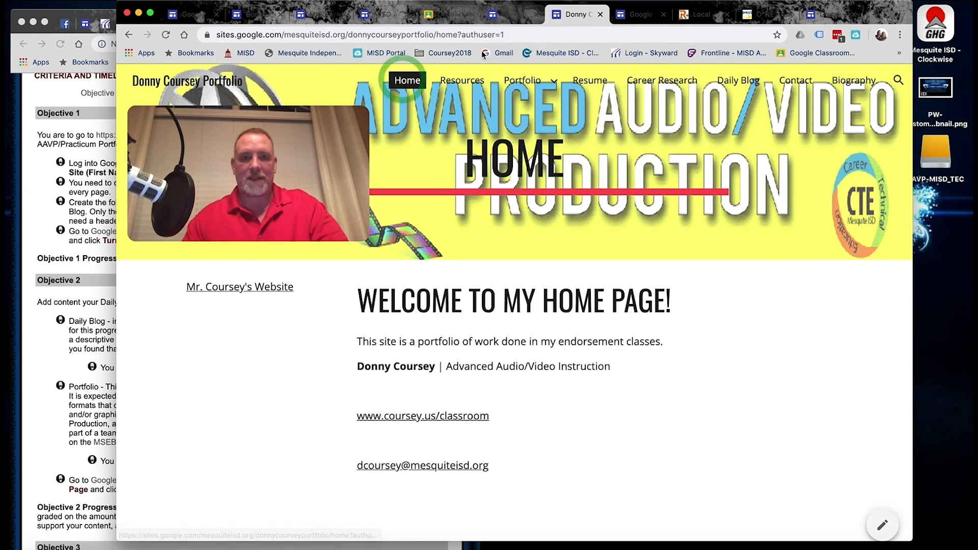
pyautogui.click(601, 15)
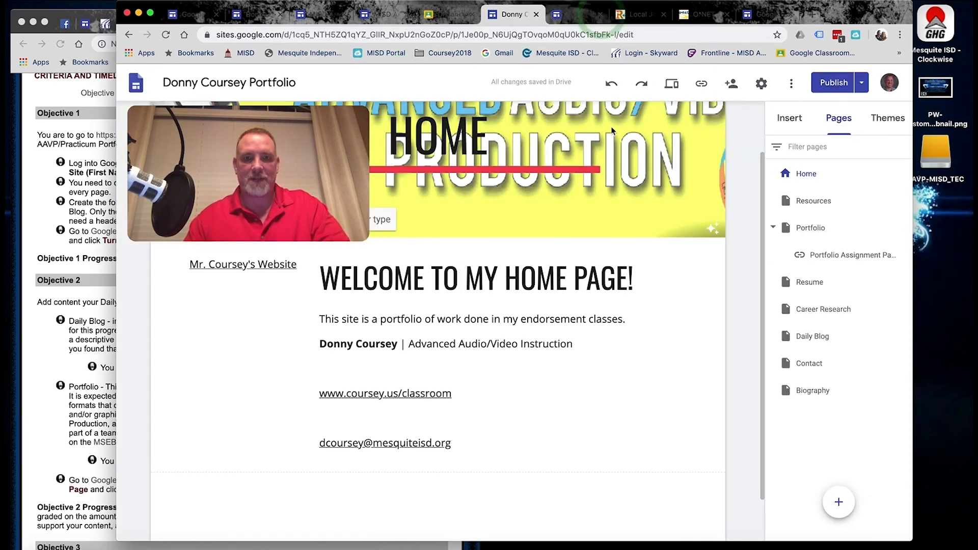
# Copy the published site link and switch to the class in Google Classroom.
pyautogui.click(705, 88)
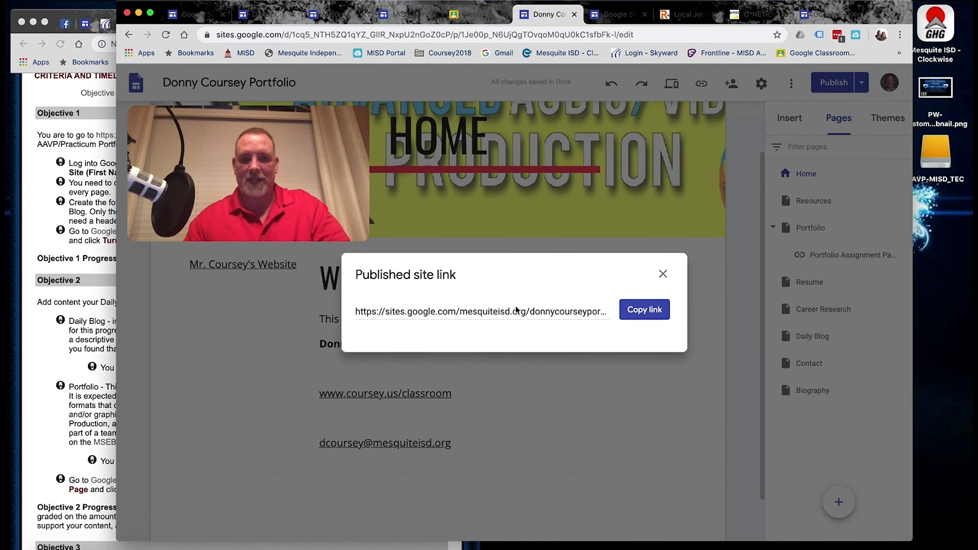
pyautogui.click(511, 313)
pyautogui.click(639, 306)
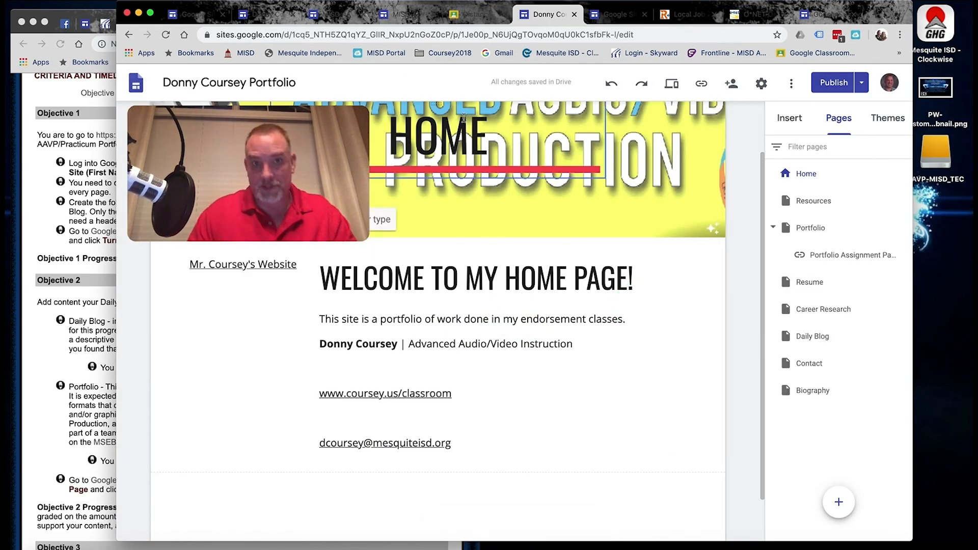
pyautogui.click(467, 19)
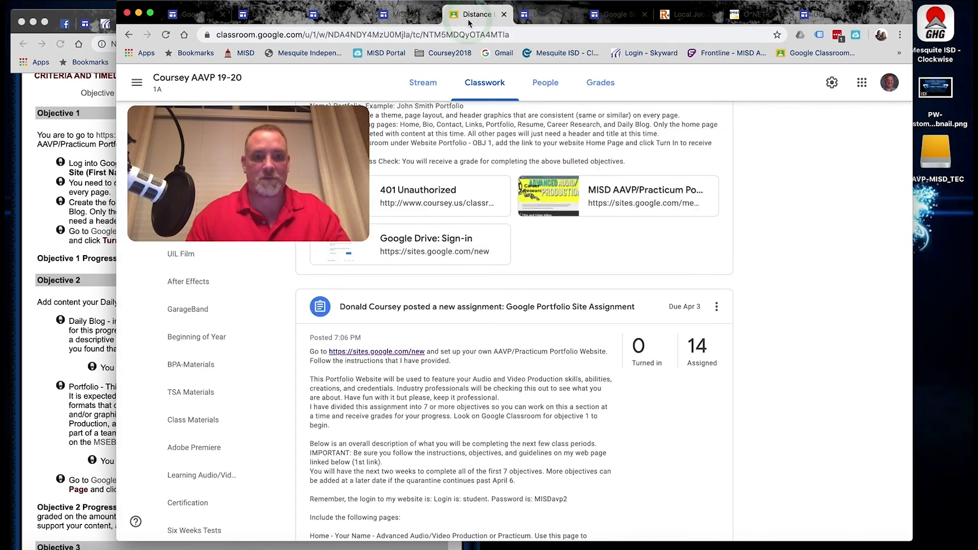
# Edit 'Website Portfolio - OBJ 1' to attach the pasted published portfolio link, then open the attachment.
pyautogui.scroll(4, 391, 268)
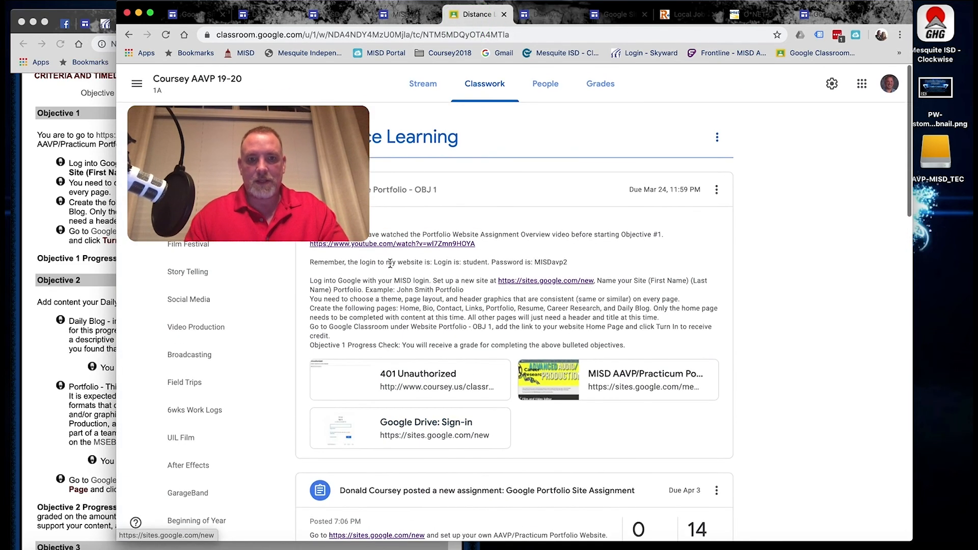
pyautogui.click(716, 188)
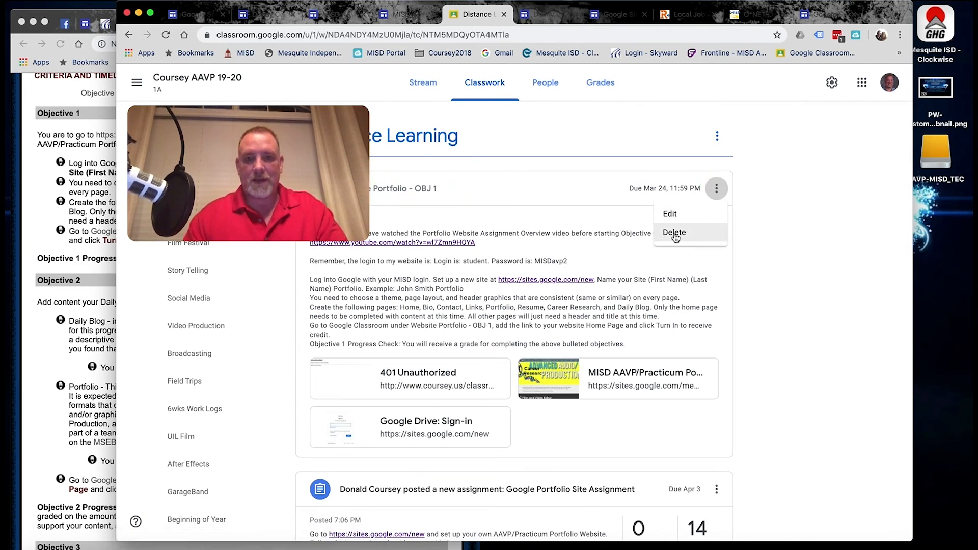
pyautogui.click(693, 218)
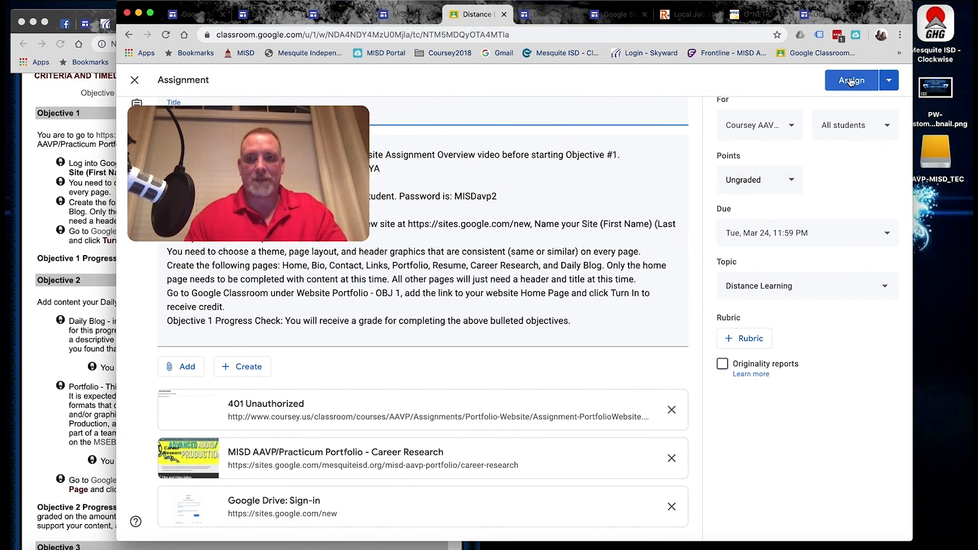
pyautogui.click(176, 367)
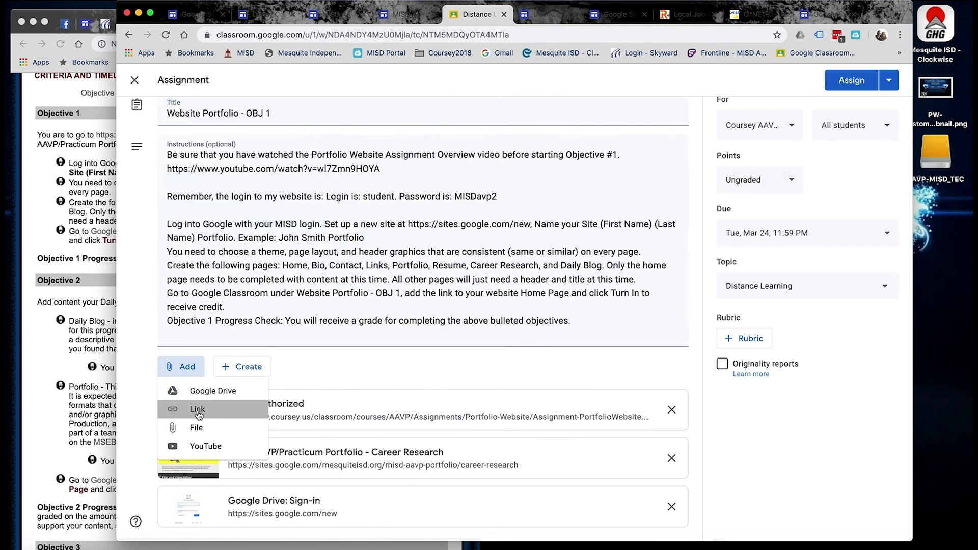
pyautogui.click(197, 409)
pyautogui.press('super+v')
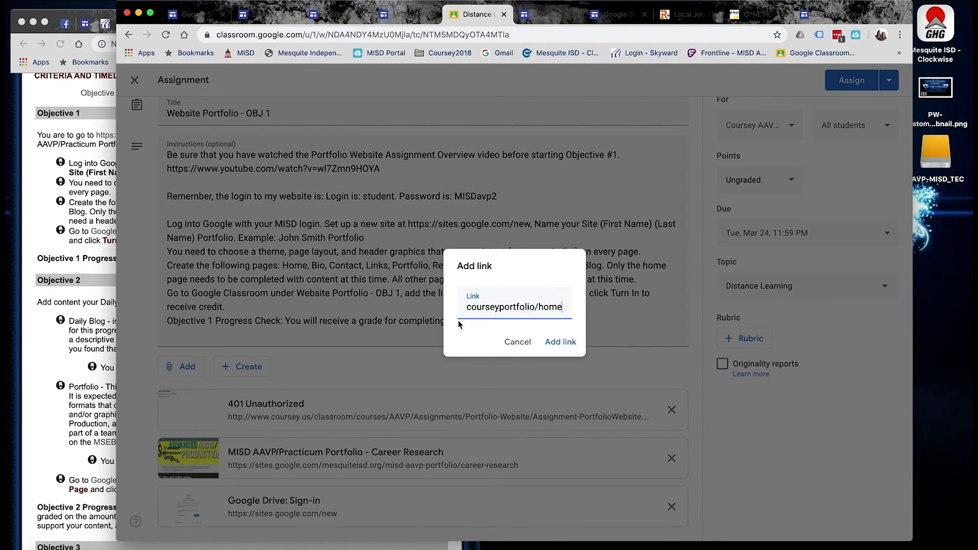
pyautogui.click(560, 341)
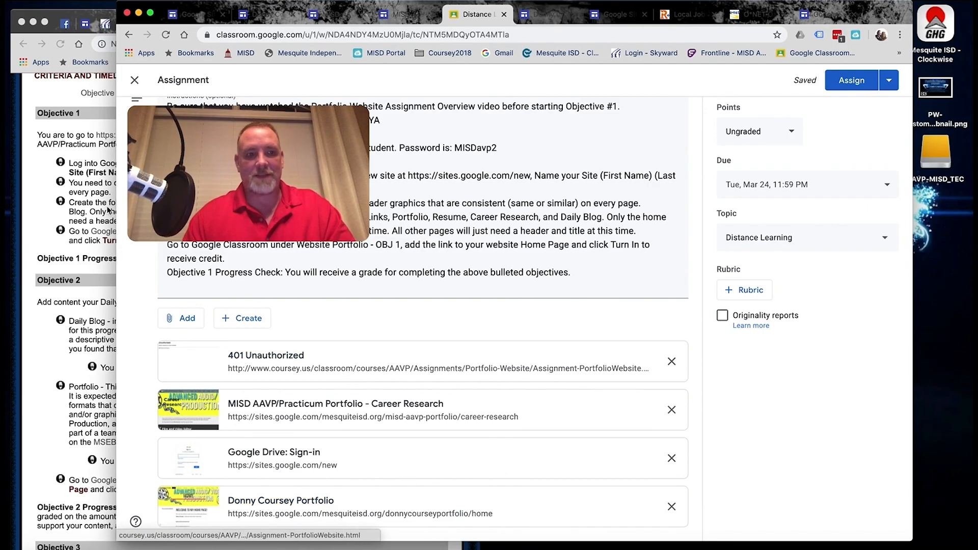
pyautogui.click(236, 374)
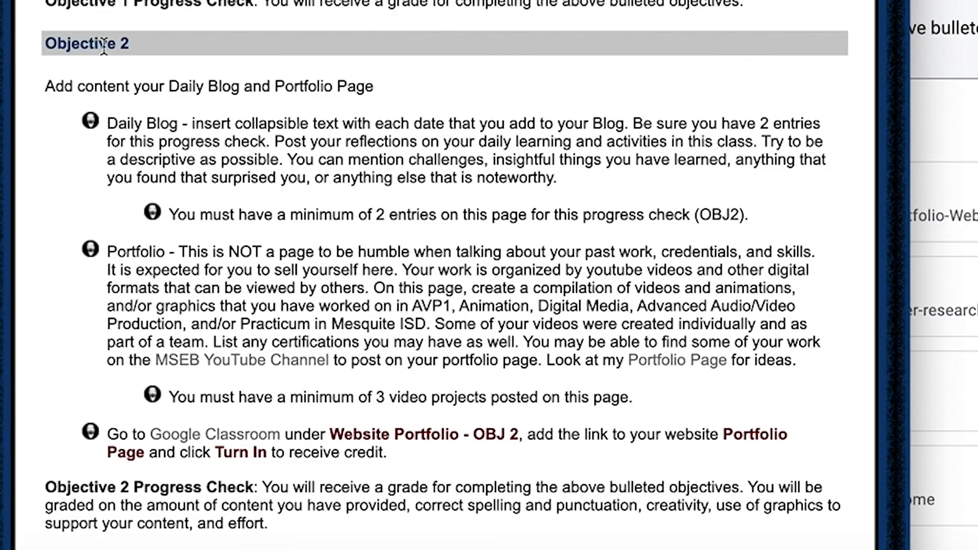